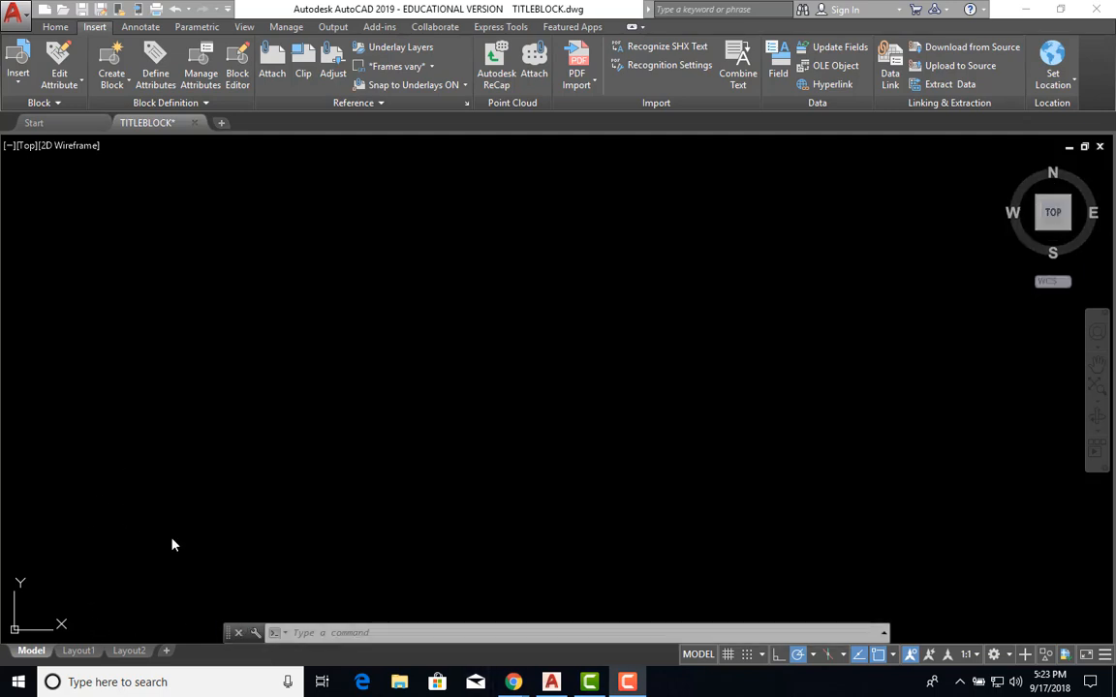
Switch to the Layout1 sheet and pan and zoom until its blank page is framed.
mouse_move(78, 652)
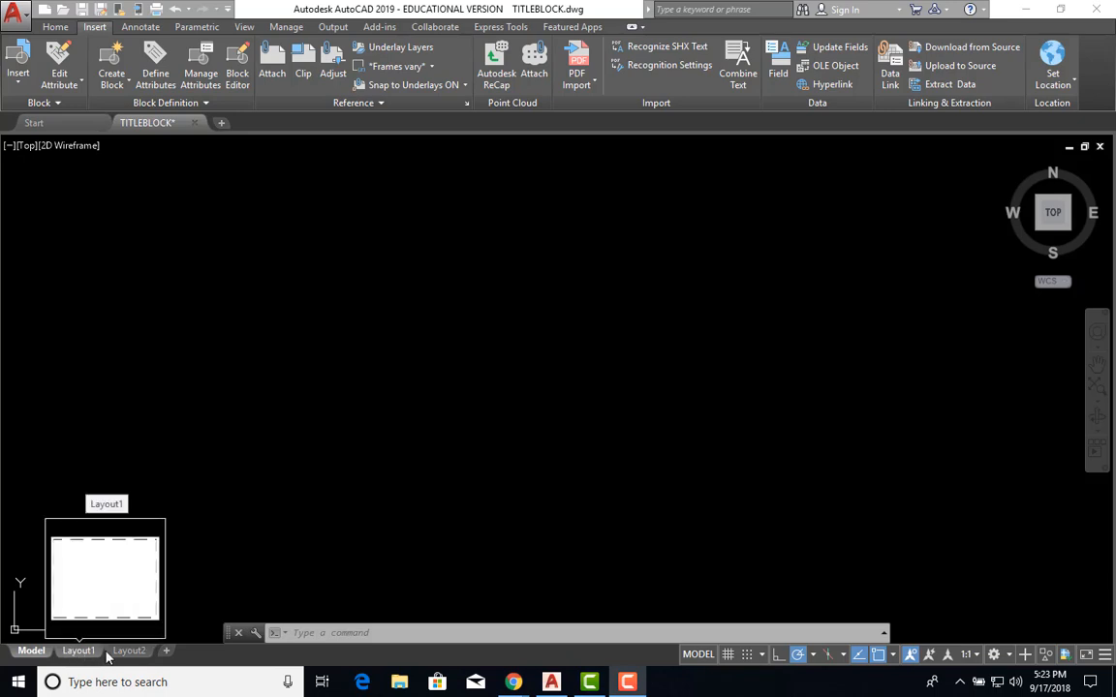
mouse_move(137, 655)
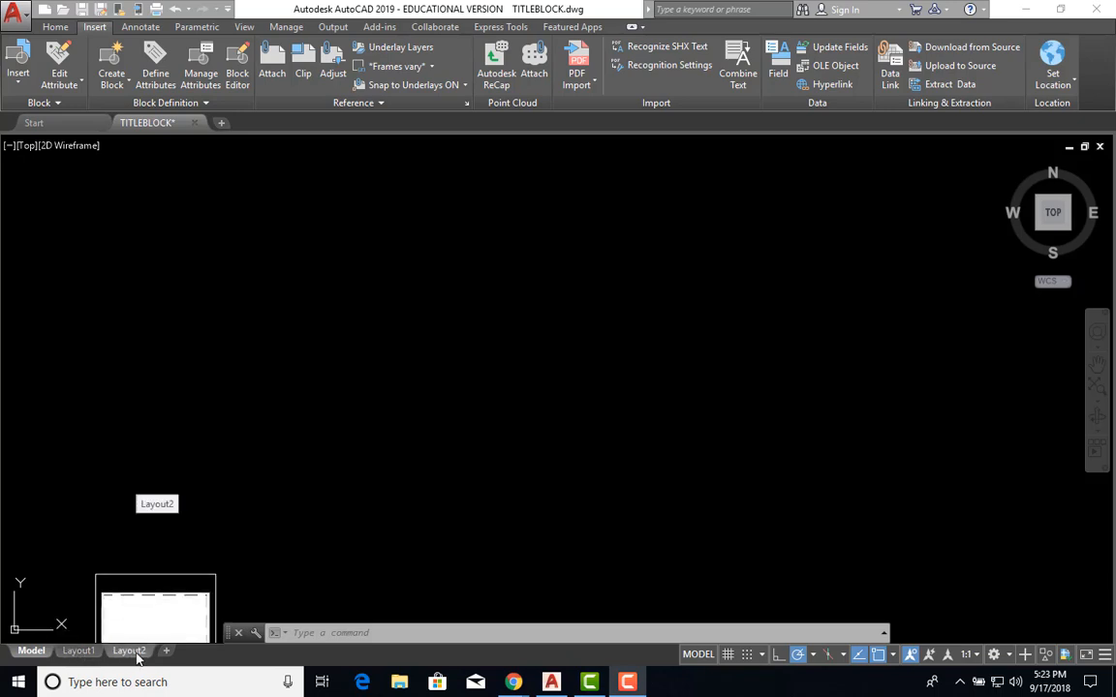
click(86, 652)
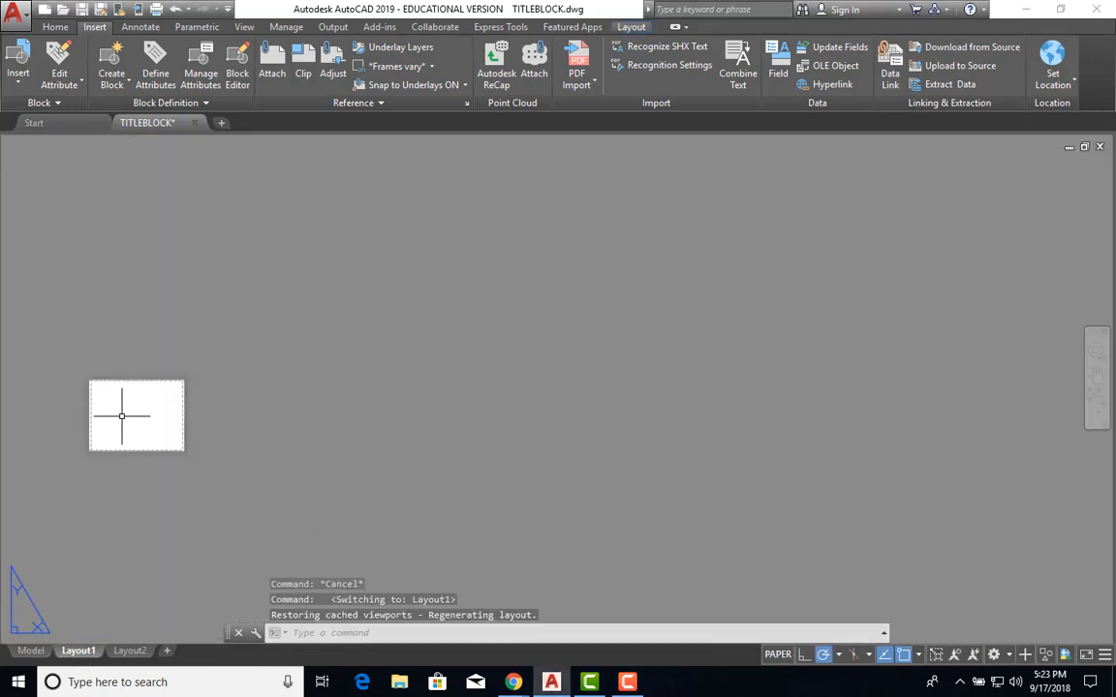
scroll(96, 421, up, 4)
middle_drag(95, 423, 378, 423)
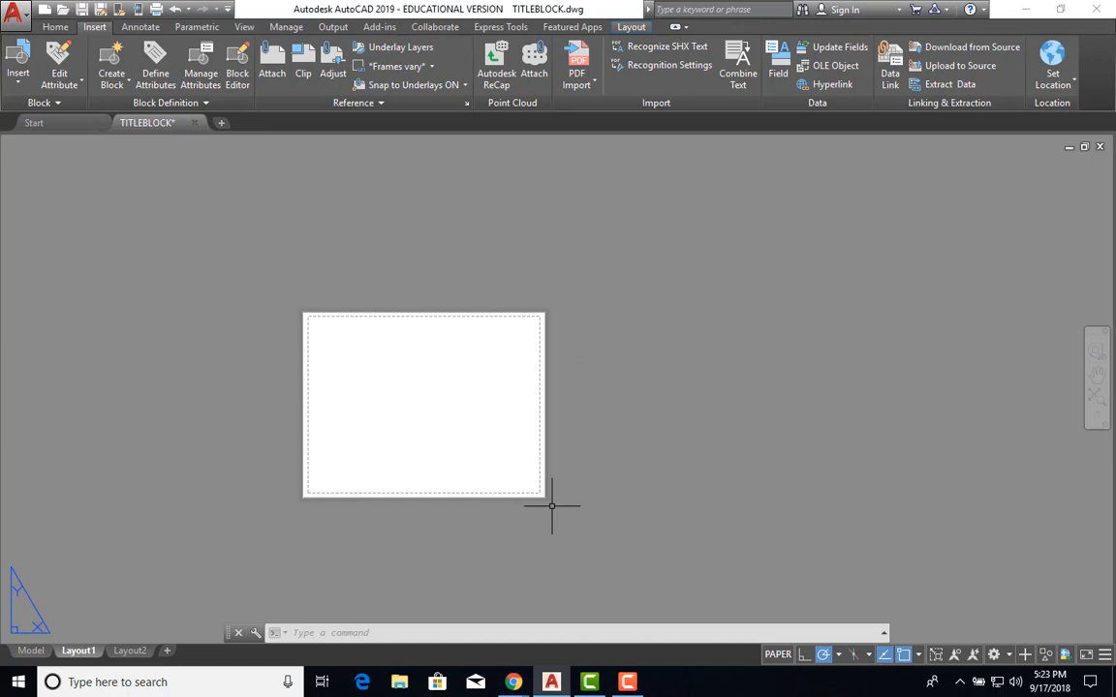
middle_drag(518, 419, 296, 414)
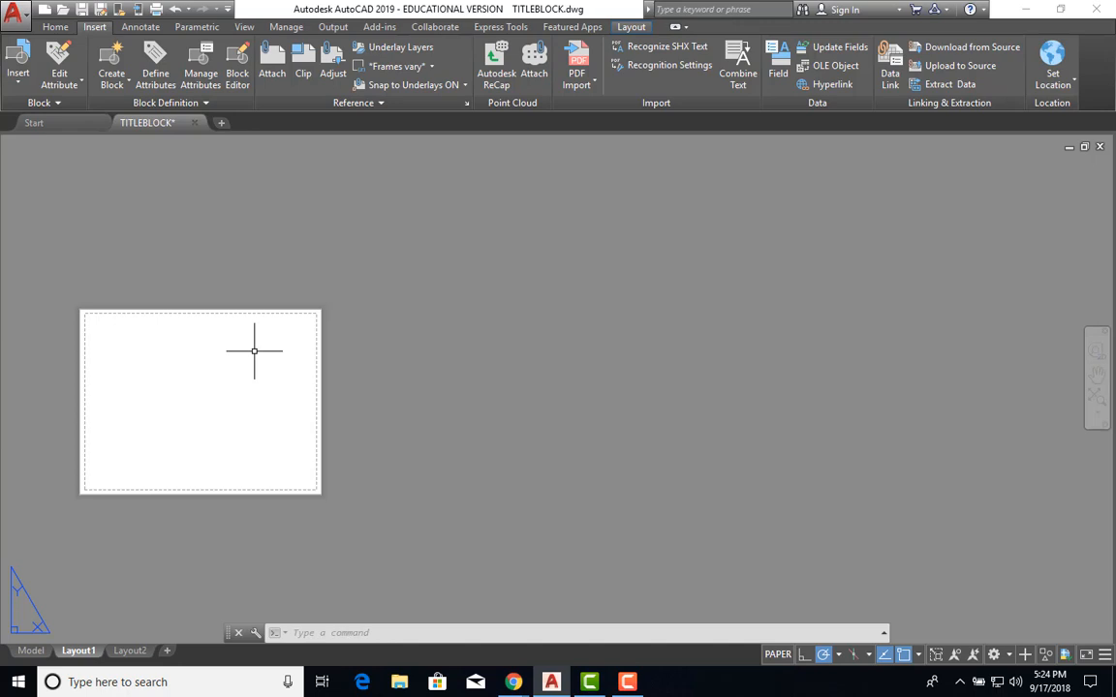
Insert the A-TITLEBLOCK block right of the sheet and accept its attributes with sheet number A1.0.
click(18, 77)
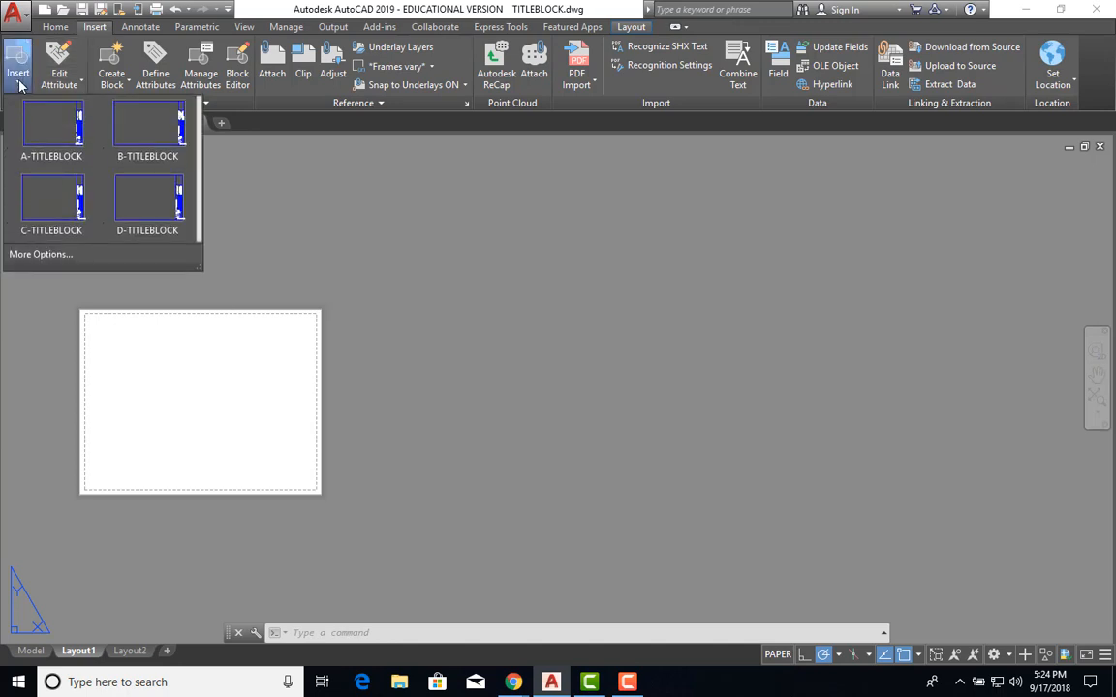
click(51, 147)
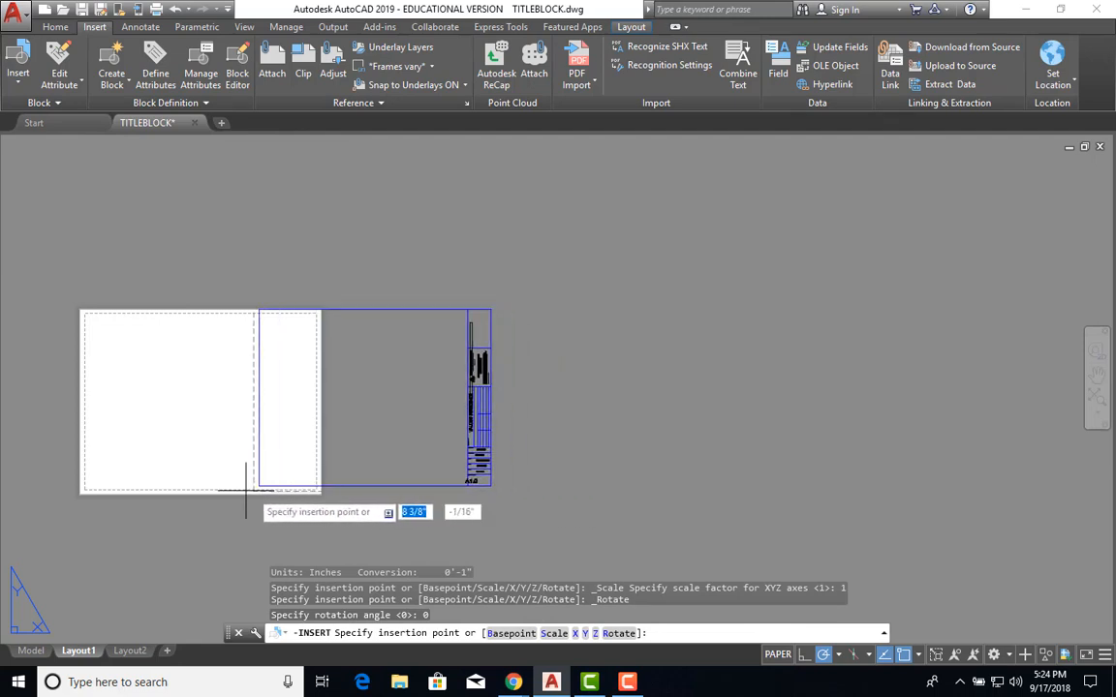
click(345, 494)
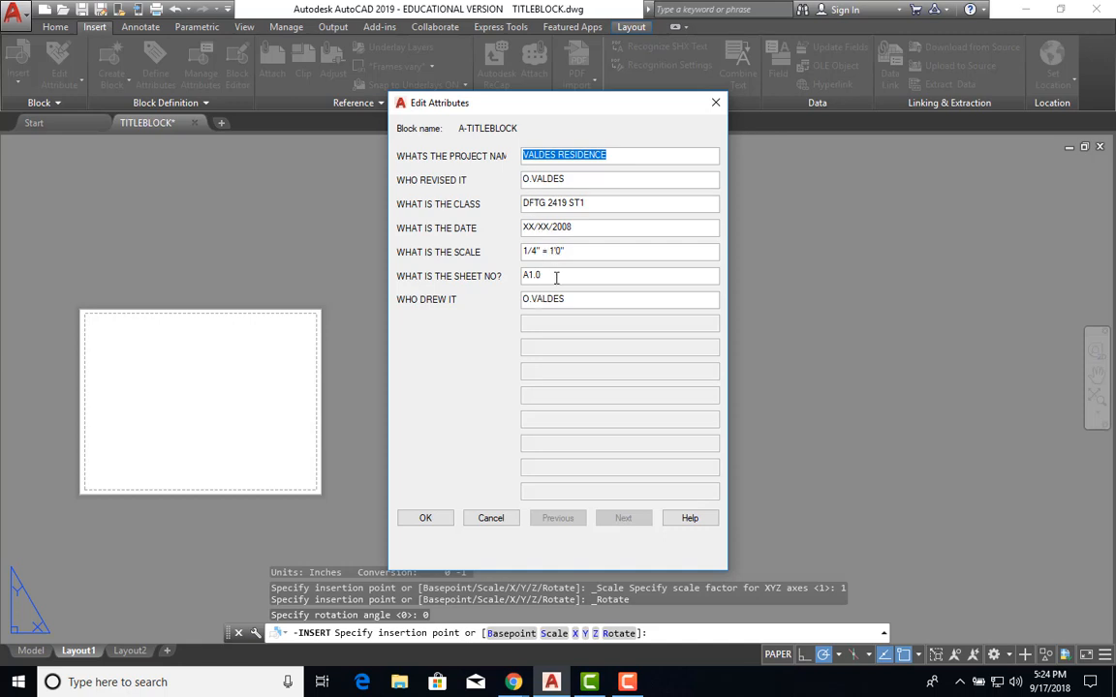
click(426, 518)
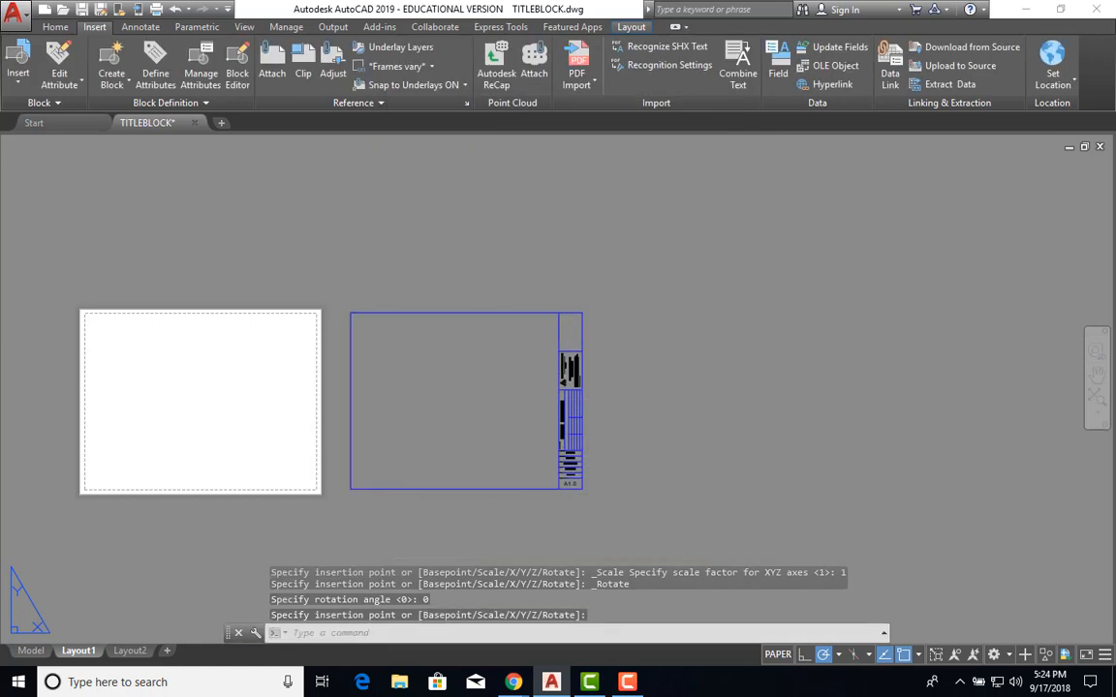
scroll(398, 404, up, 2)
middle_drag(403, 404, 368, 371)
scroll(368, 371, up, 2)
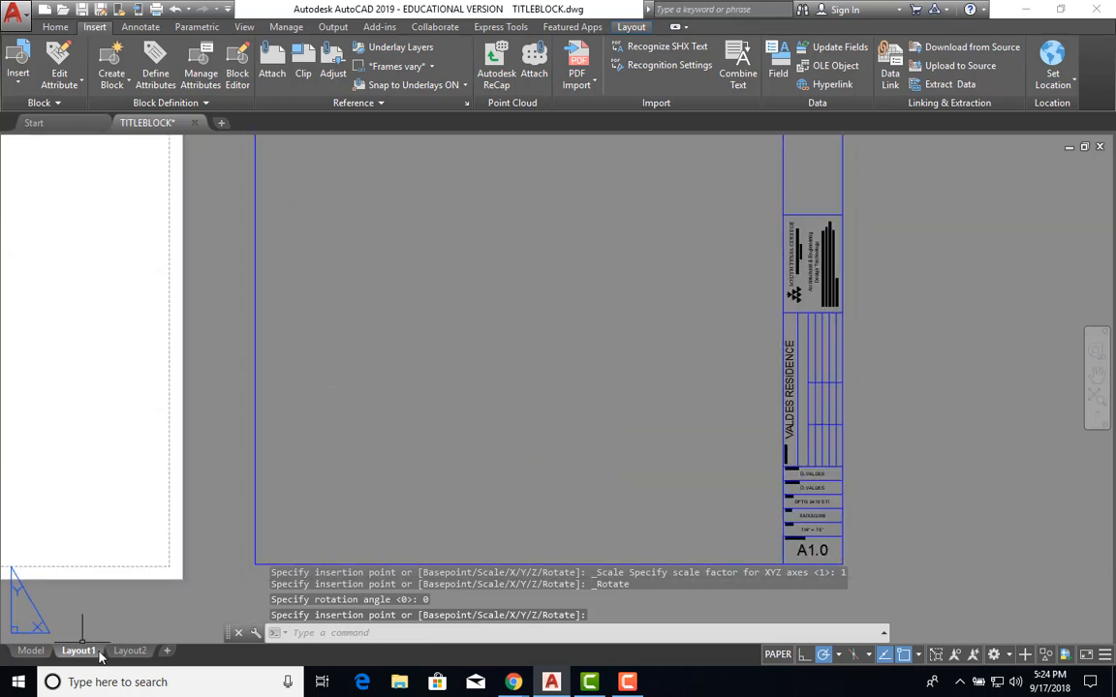
scroll(240, 437, down, 2)
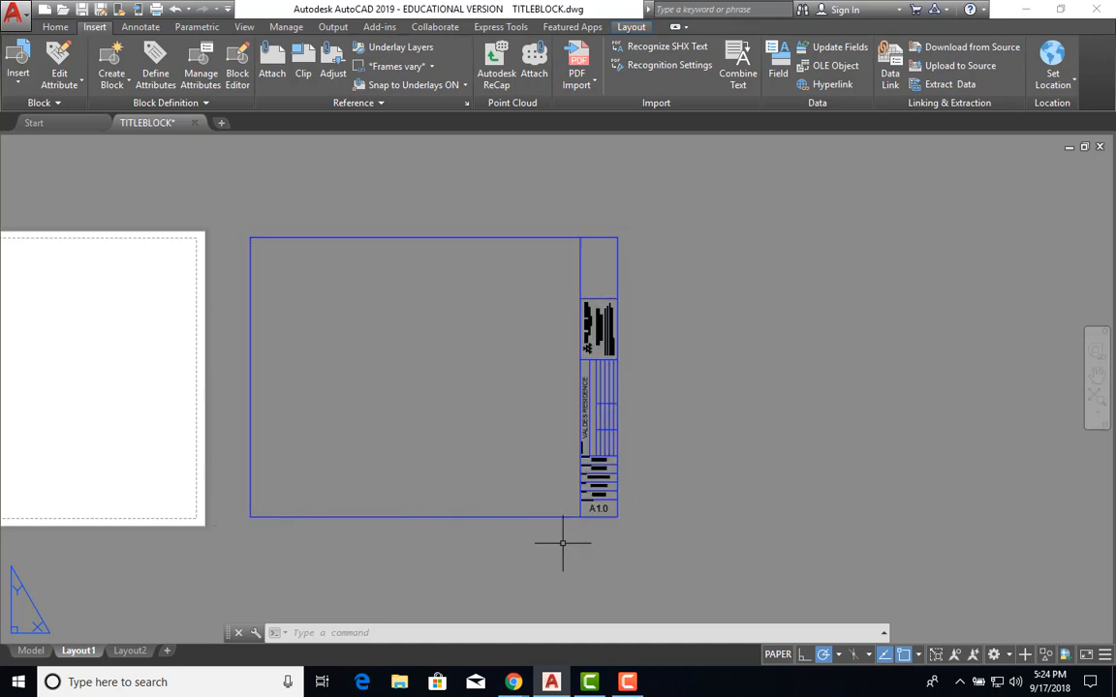
click(31, 651)
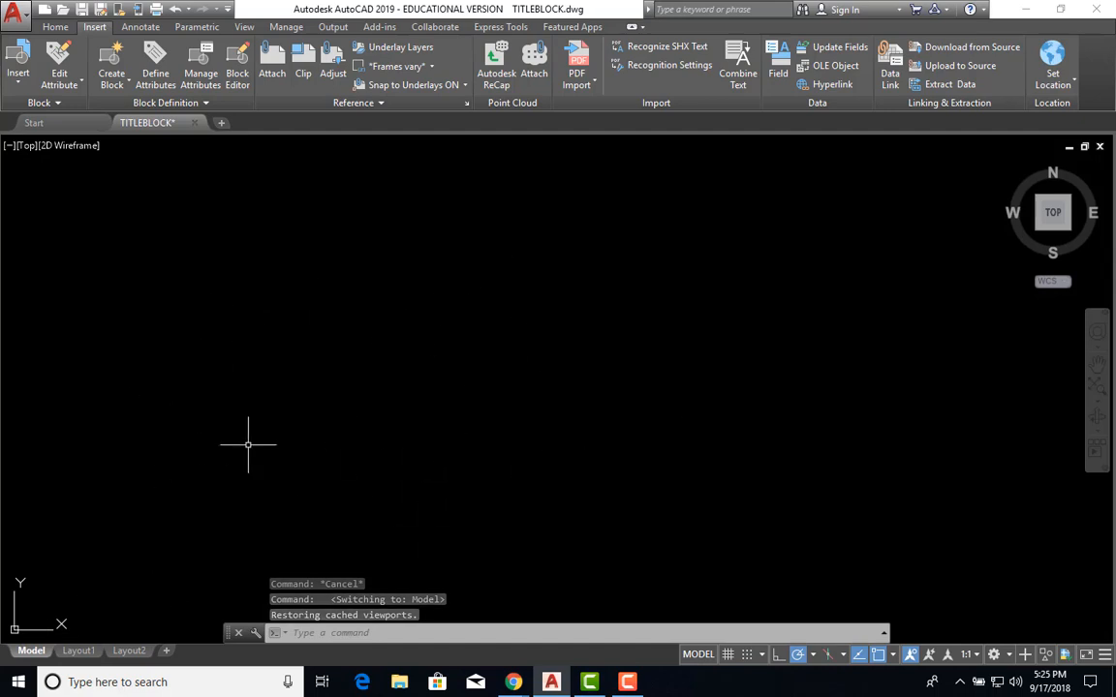
click(78, 651)
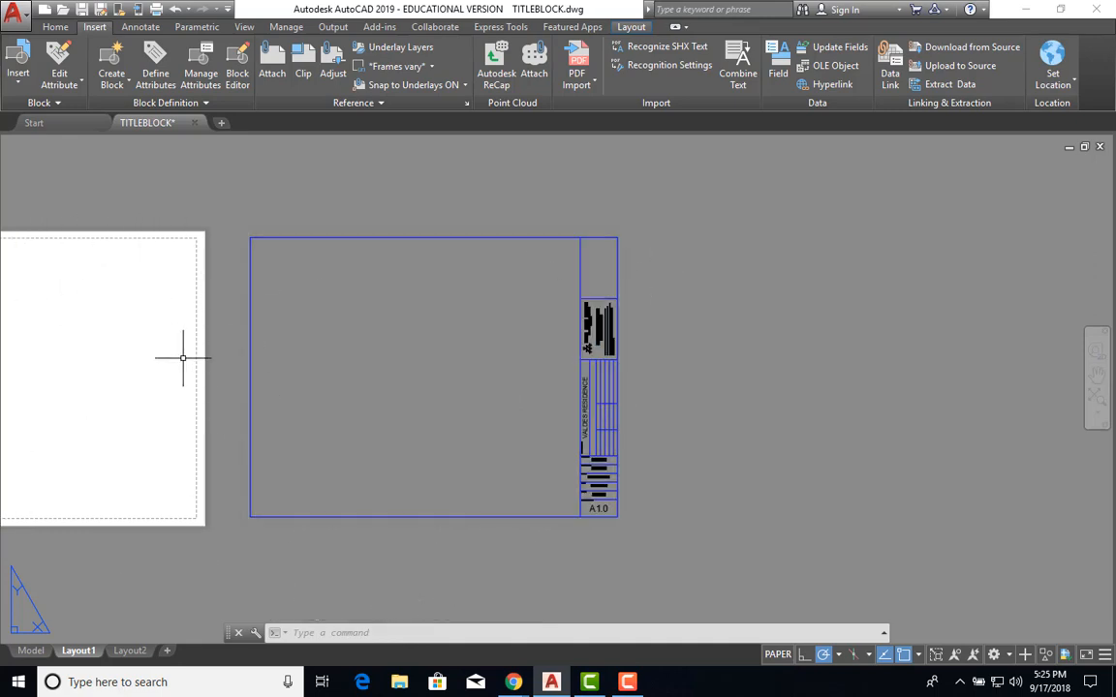
middle_drag(182, 357, 149, 357)
scroll(315, 367, up, 2)
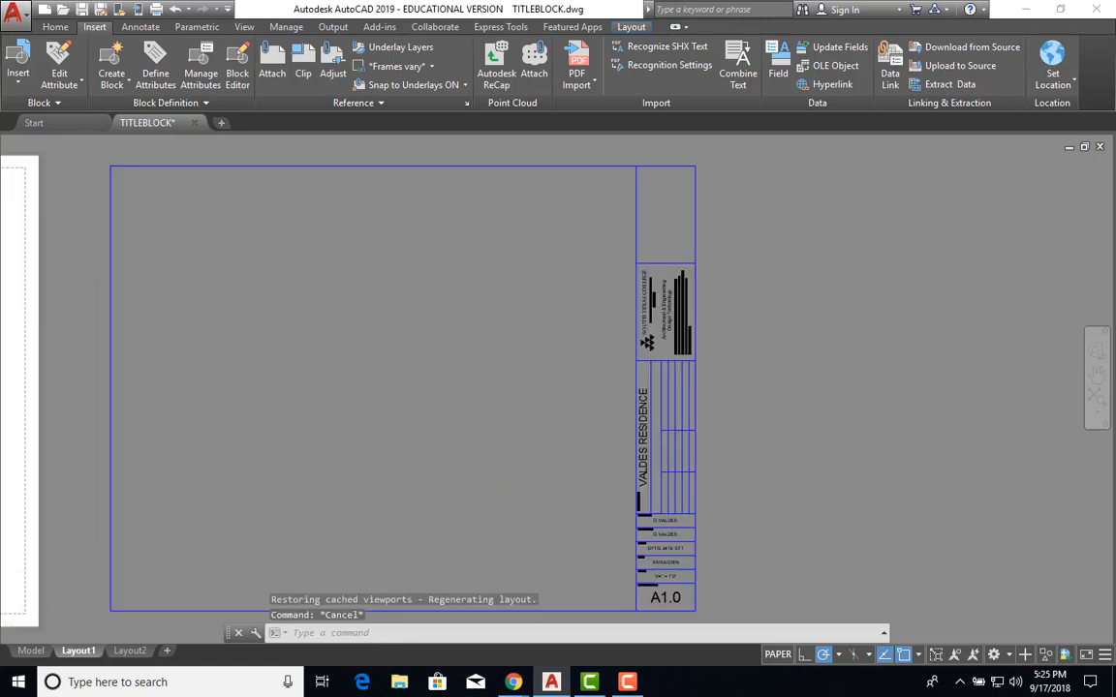
middle_drag(315, 367, 435, 345)
scroll(371, 344, down, 2)
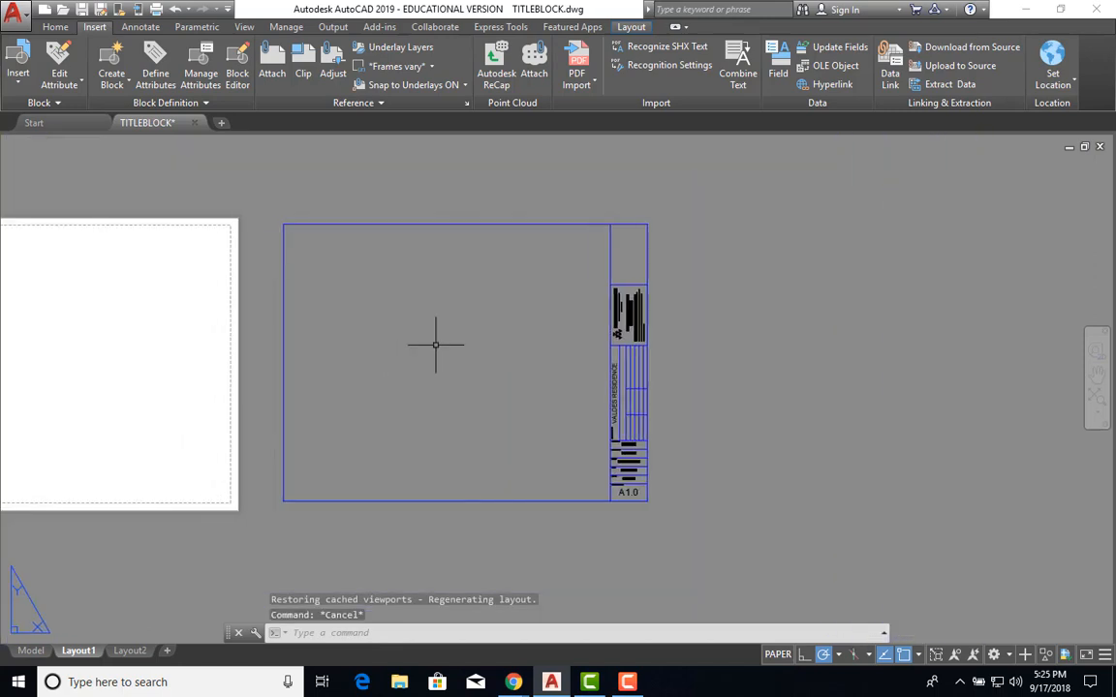
middle_drag(327, 346, 503, 352)
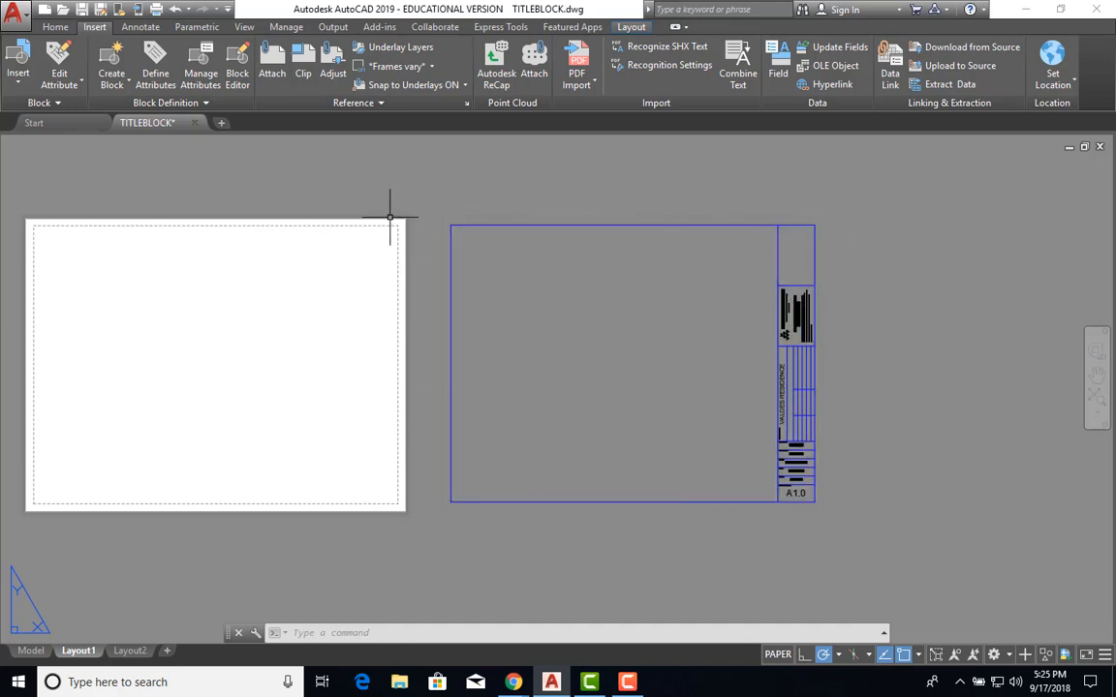
middle_drag(454, 357, 331, 371)
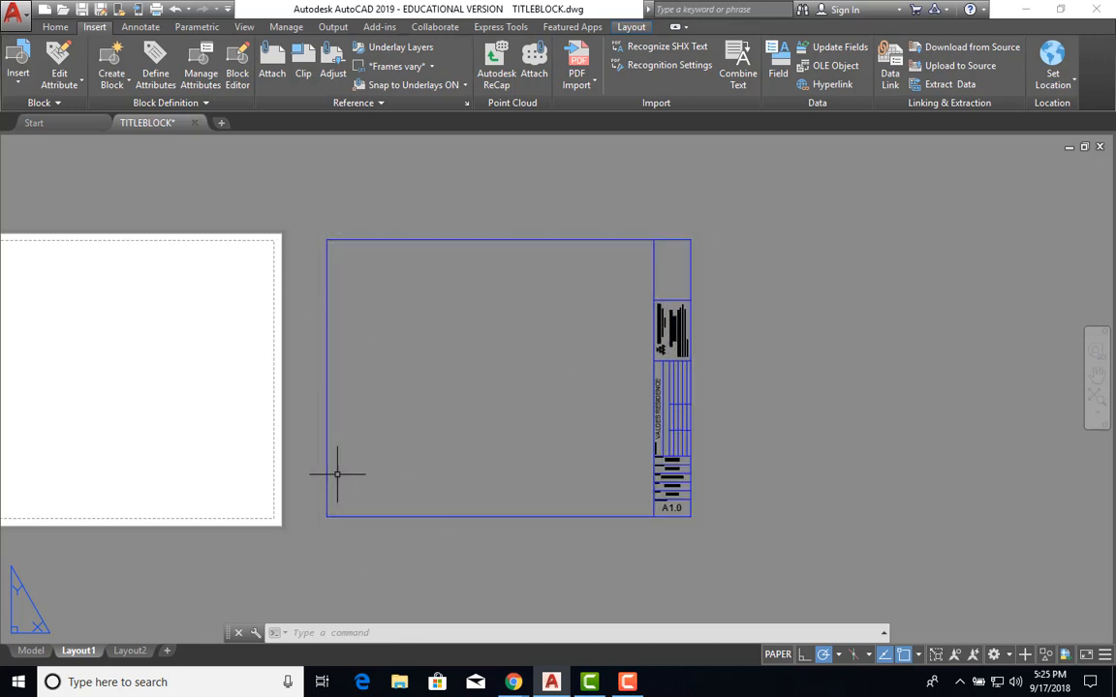
Run PLOT for Layout1 as a single sheet, turning off the batch-plot notice.
text(plot)
key(Return)
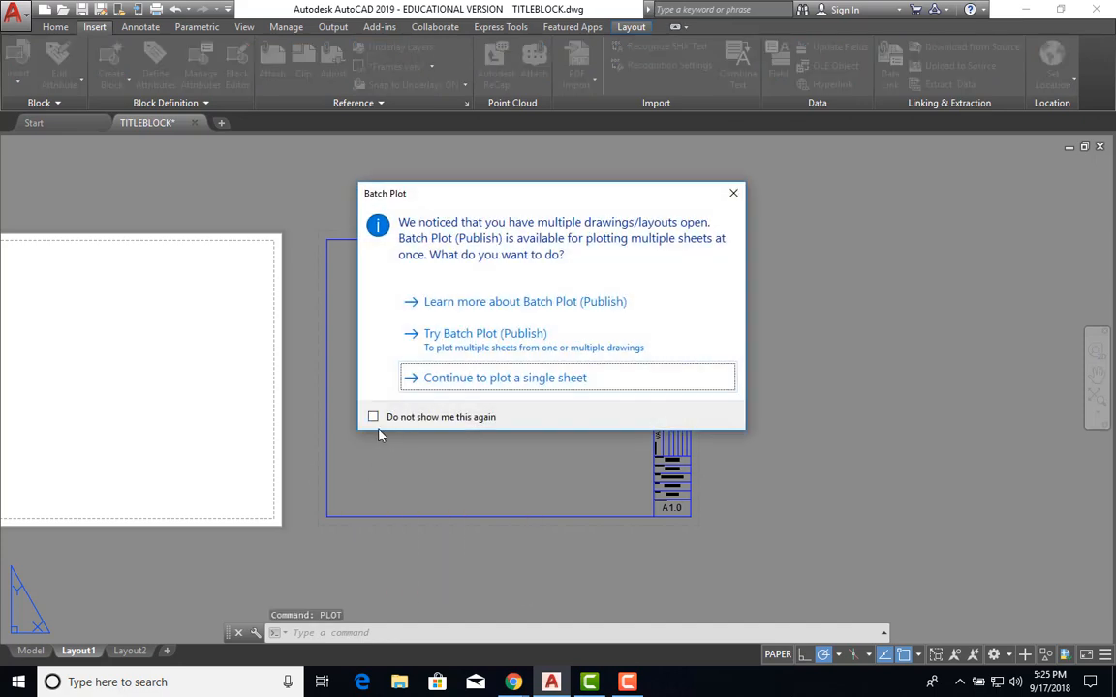
click(373, 418)
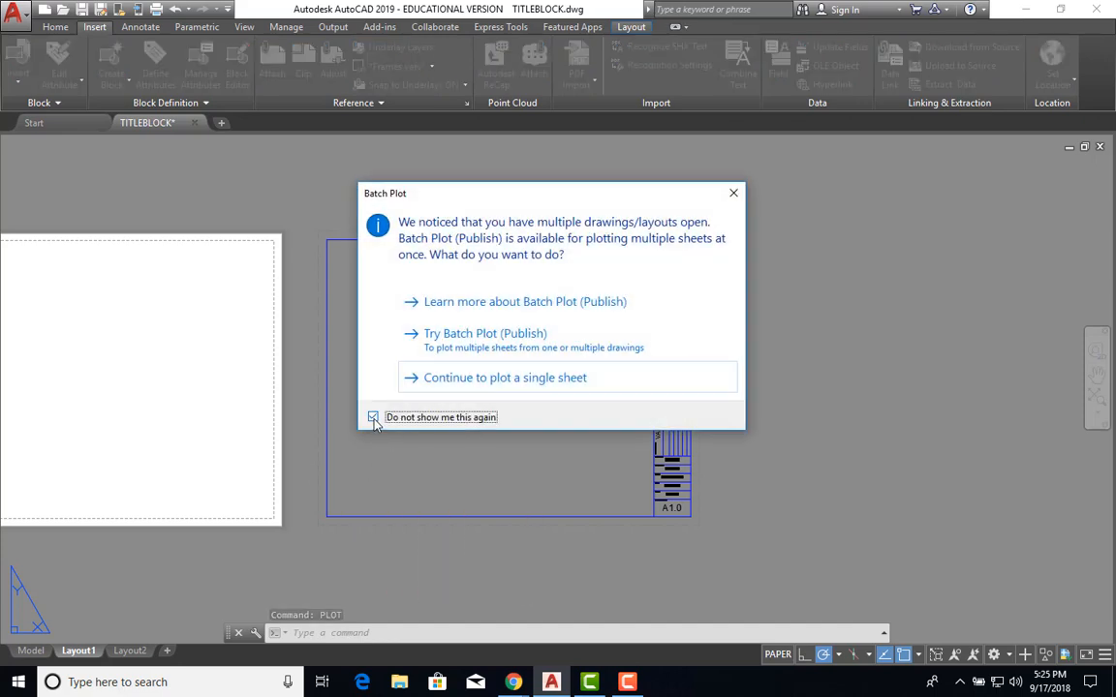
click(465, 380)
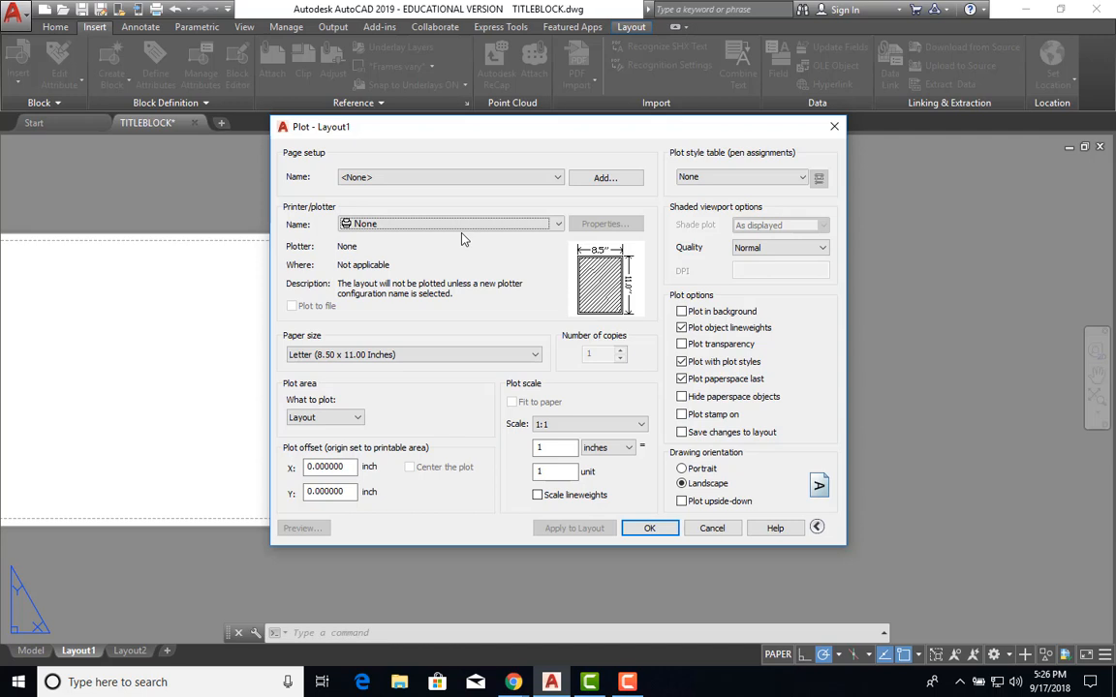
Choose the DWG To PDF.pc3 plotter with ANSI full bleed A (8.50 x 11.00 Inches) paper.
click(422, 226)
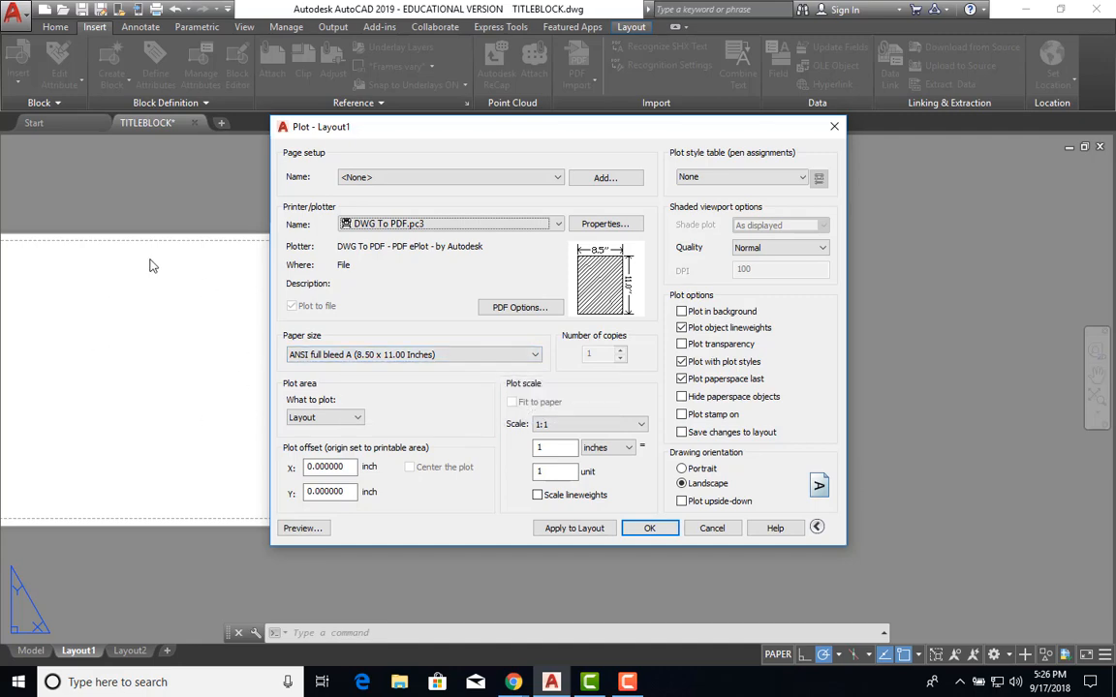
click(412, 355)
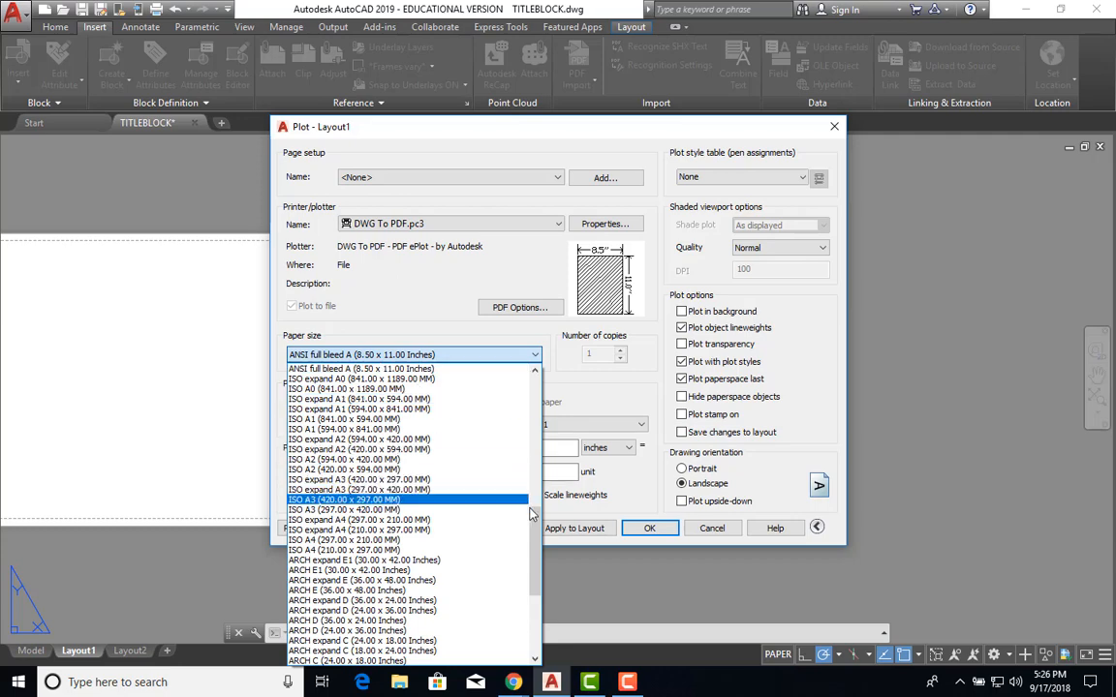
drag(533, 533, 557, 505)
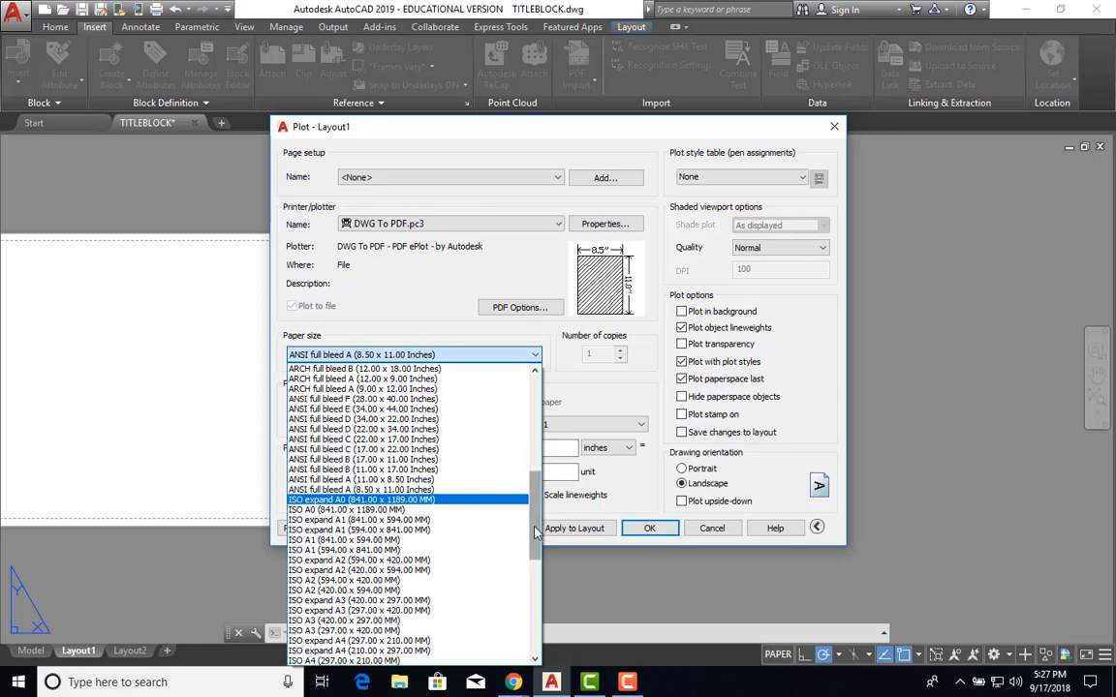
drag(536, 531, 532, 508)
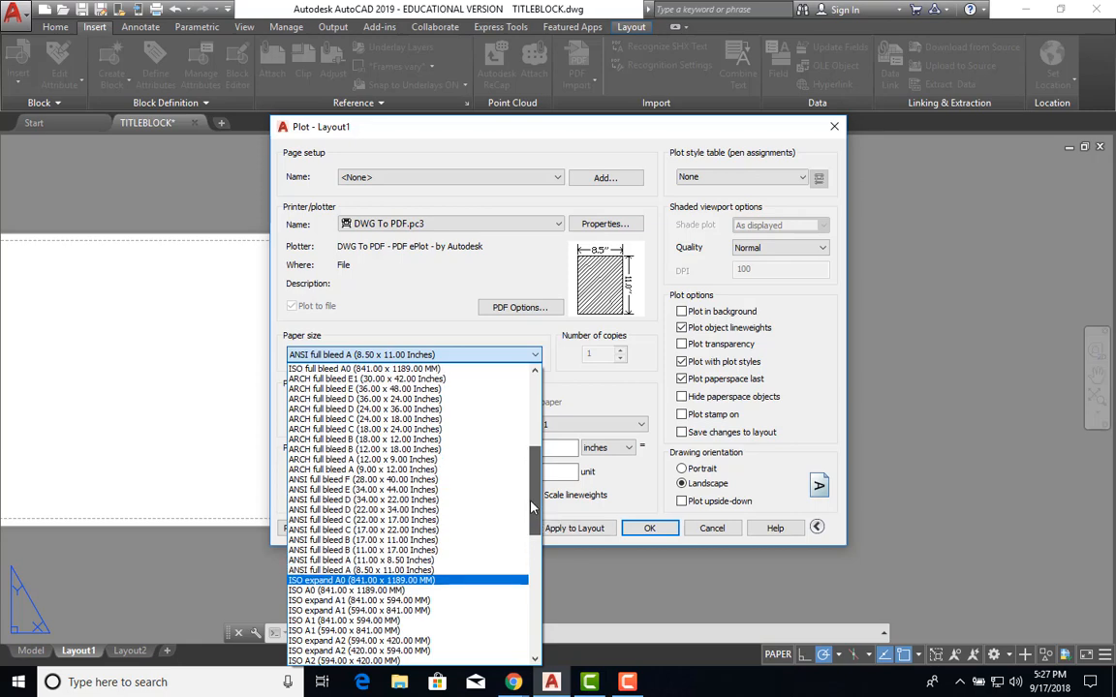
drag(532, 508, 533, 503)
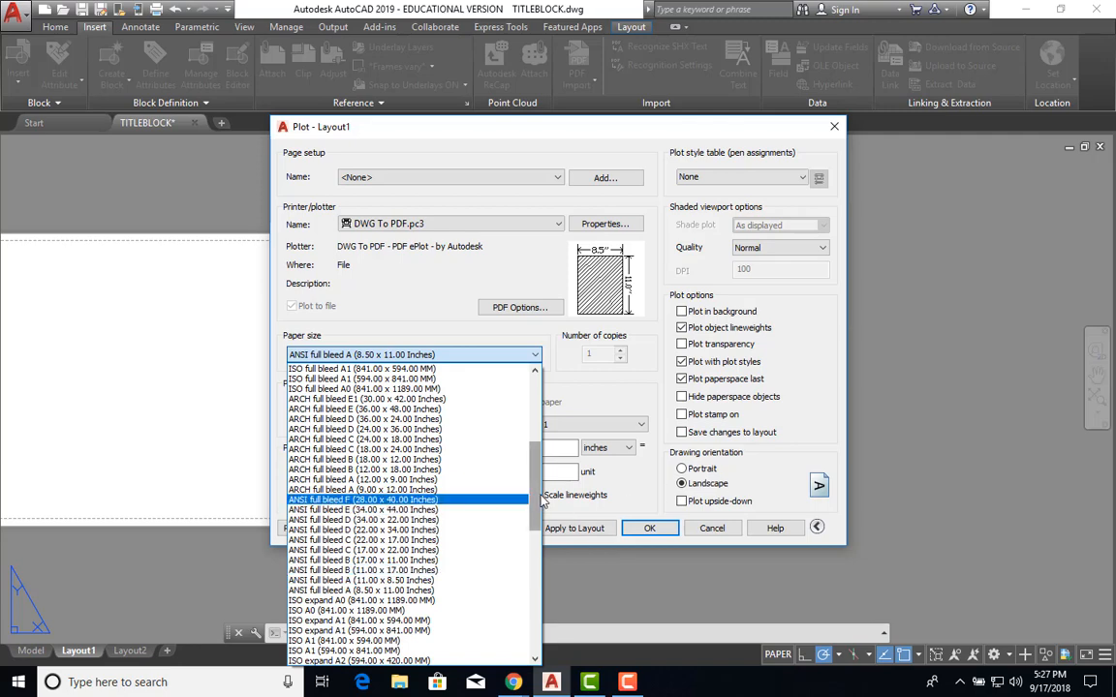
drag(533, 494, 532, 646)
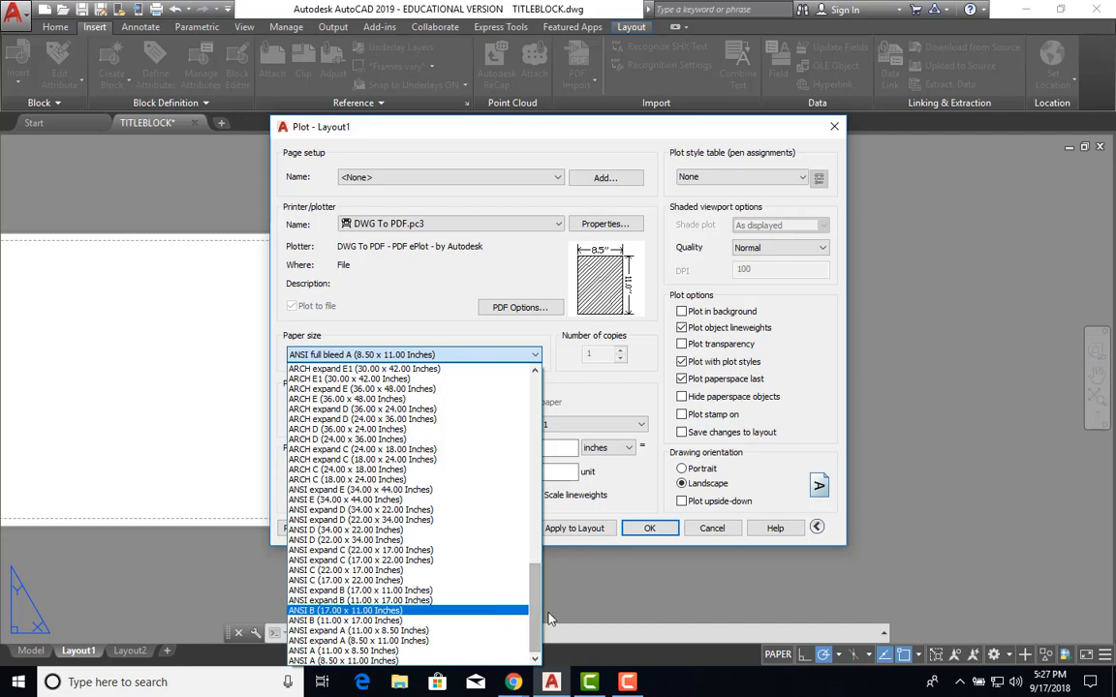
drag(535, 620, 533, 543)
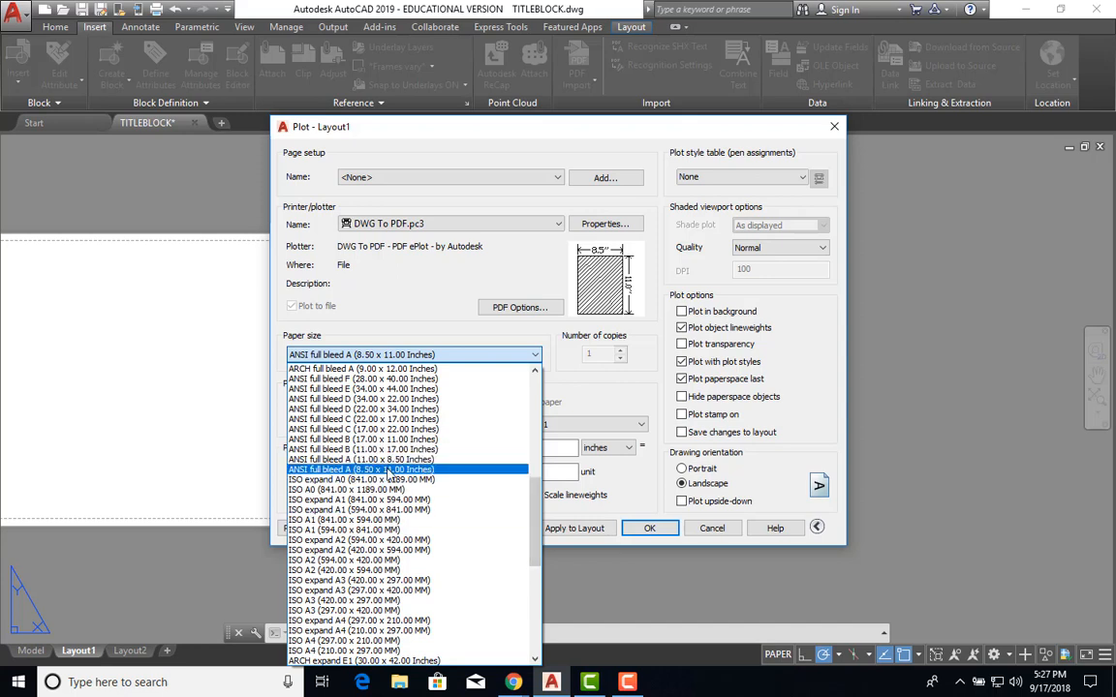
click(388, 470)
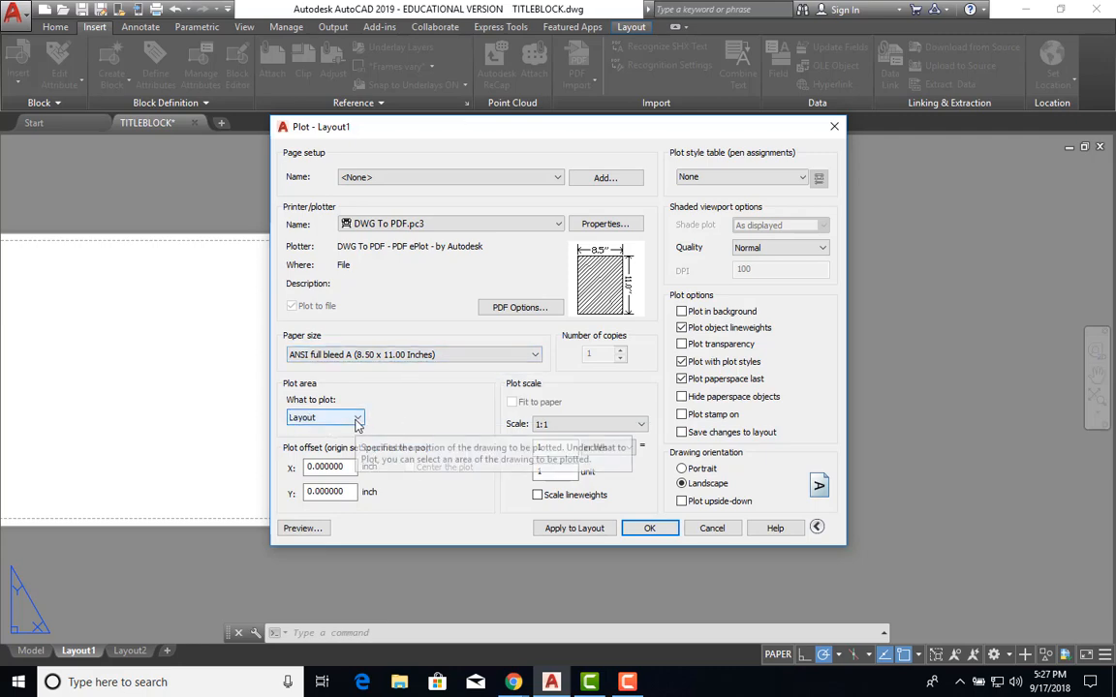
click(302, 528)
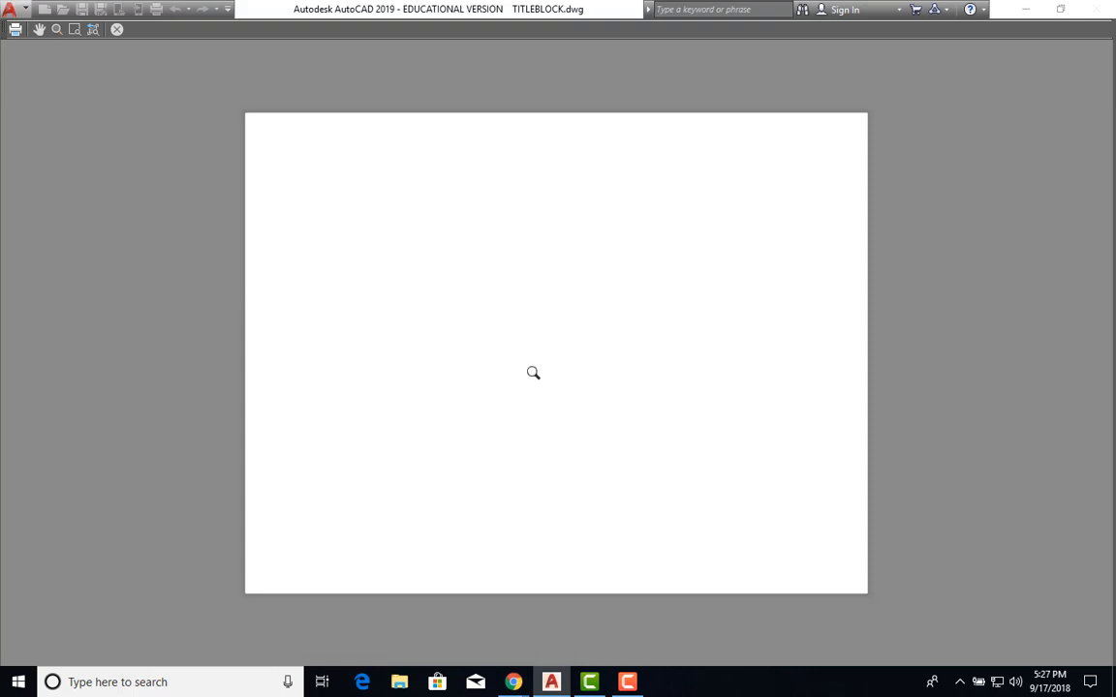
key(Escape)
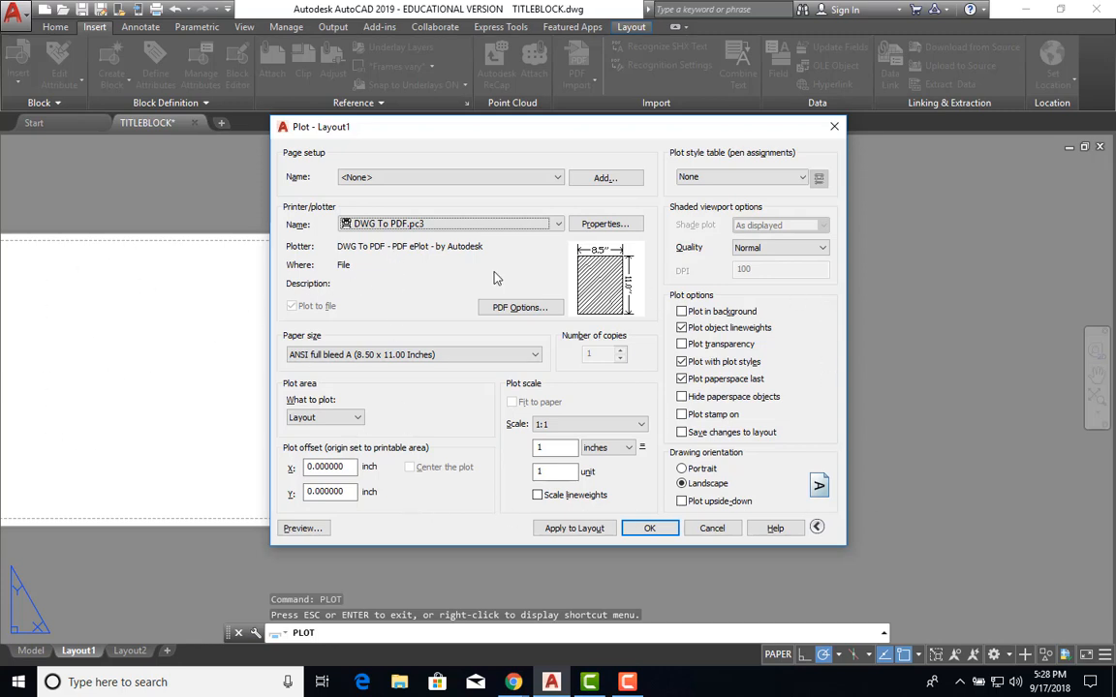
Set the plot area to a Window from the title block's top-left to bottom-right corner.
click(356, 419)
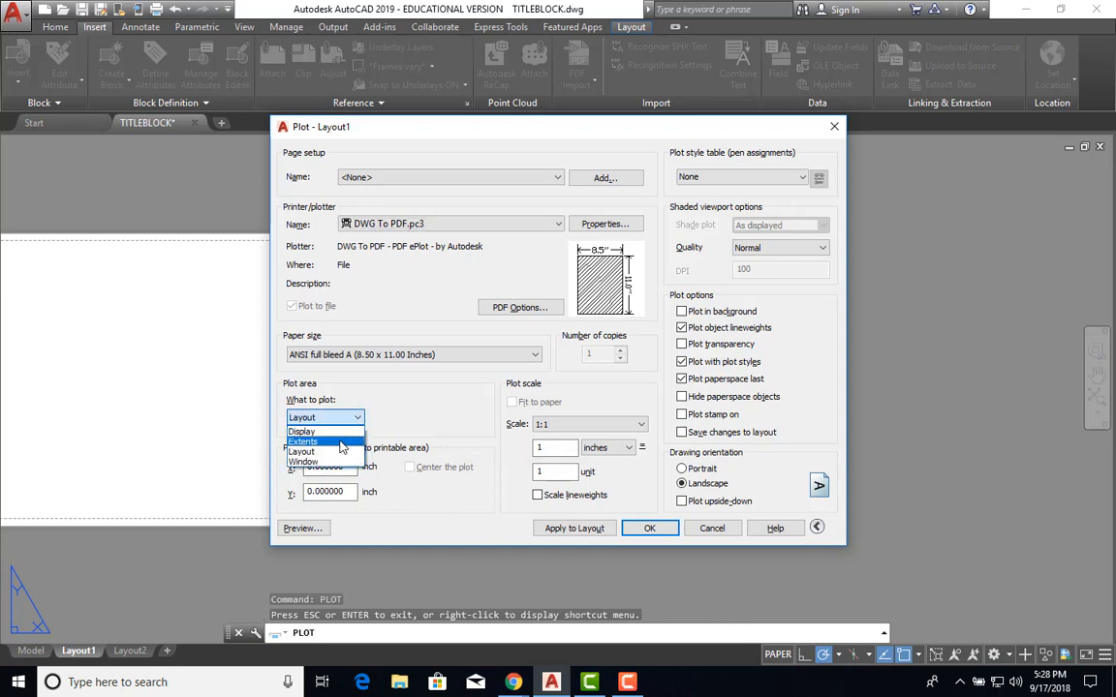
click(308, 462)
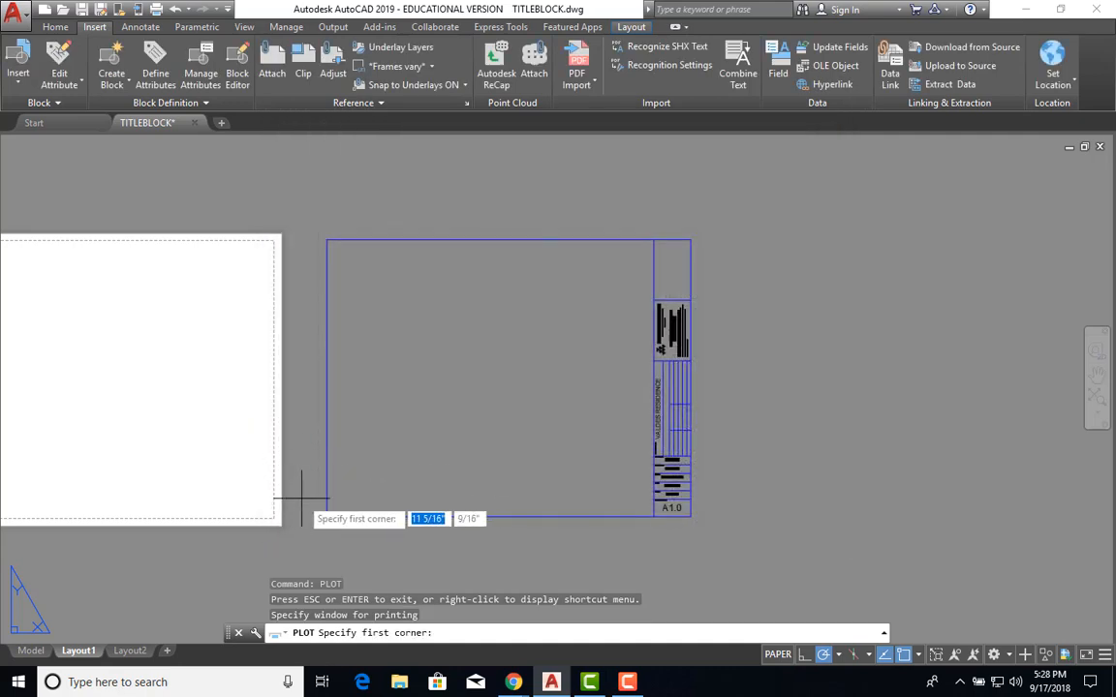
click(328, 238)
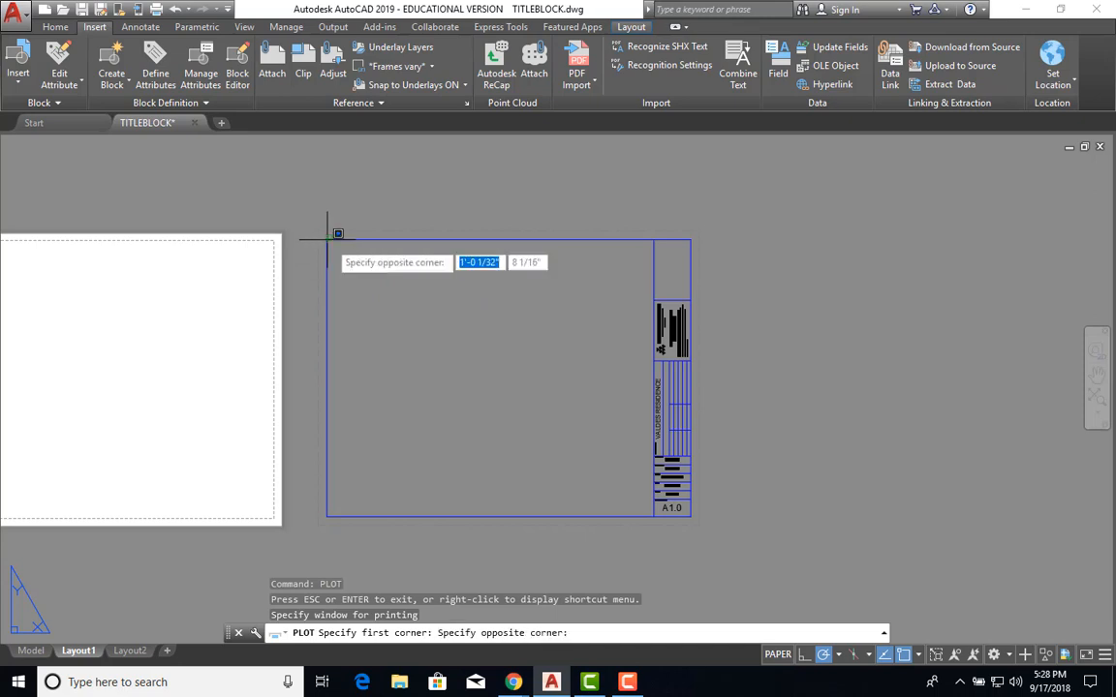
click(691, 515)
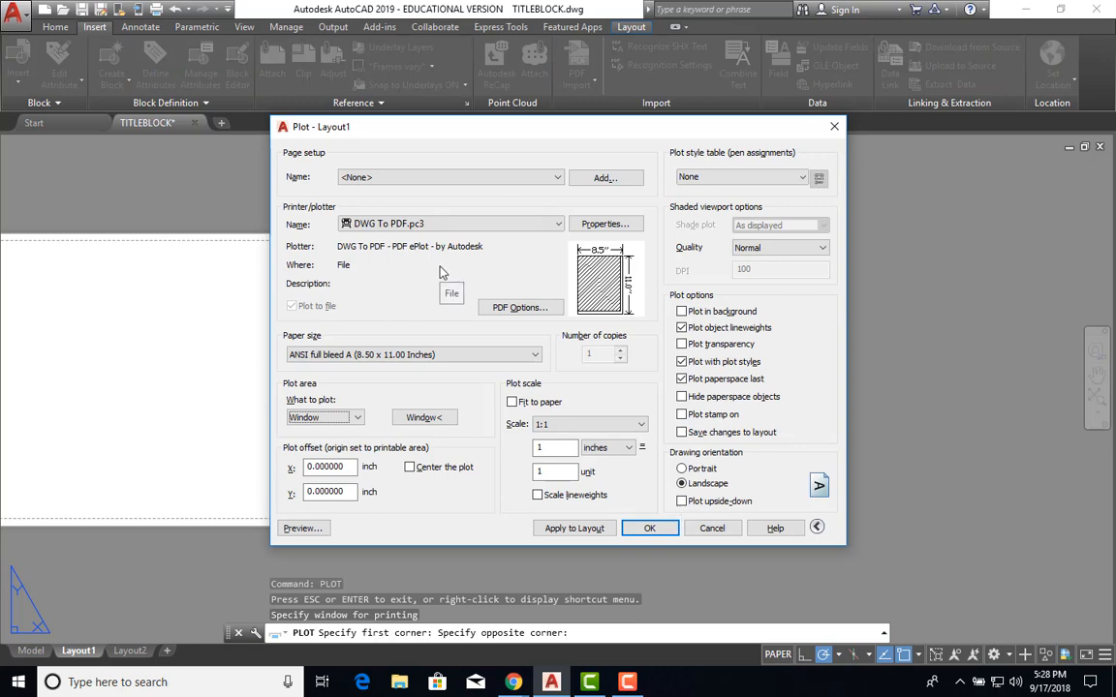
Turn on Center the plot for 0.25-inch offsets, previewing the plot before and after.
click(301, 530)
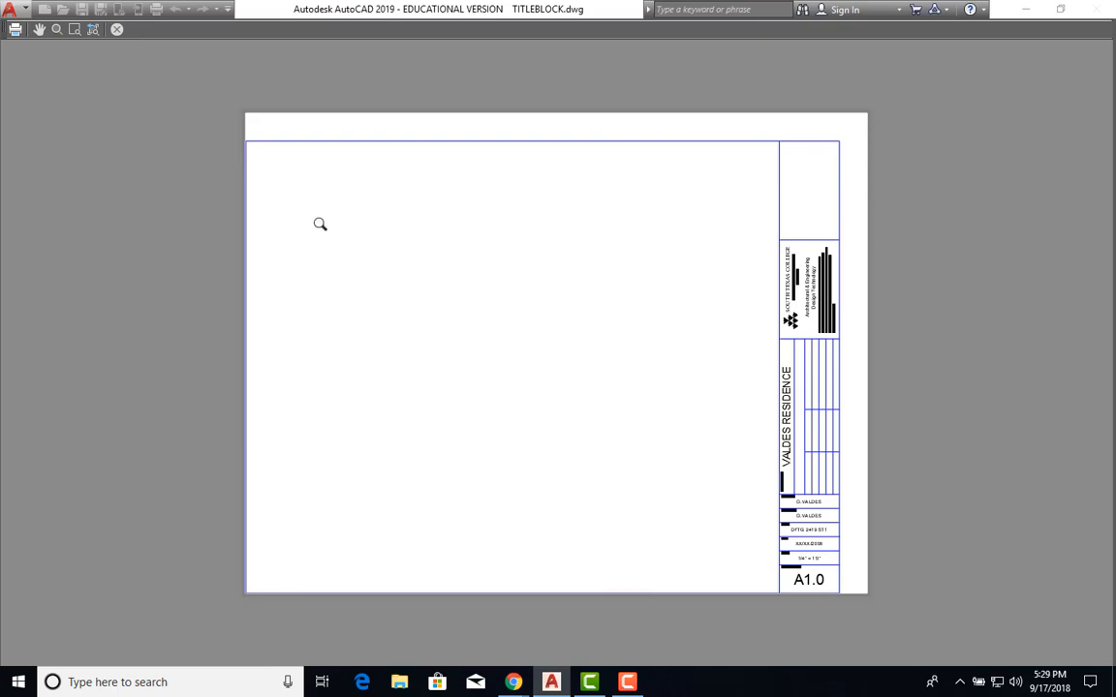
key(Escape)
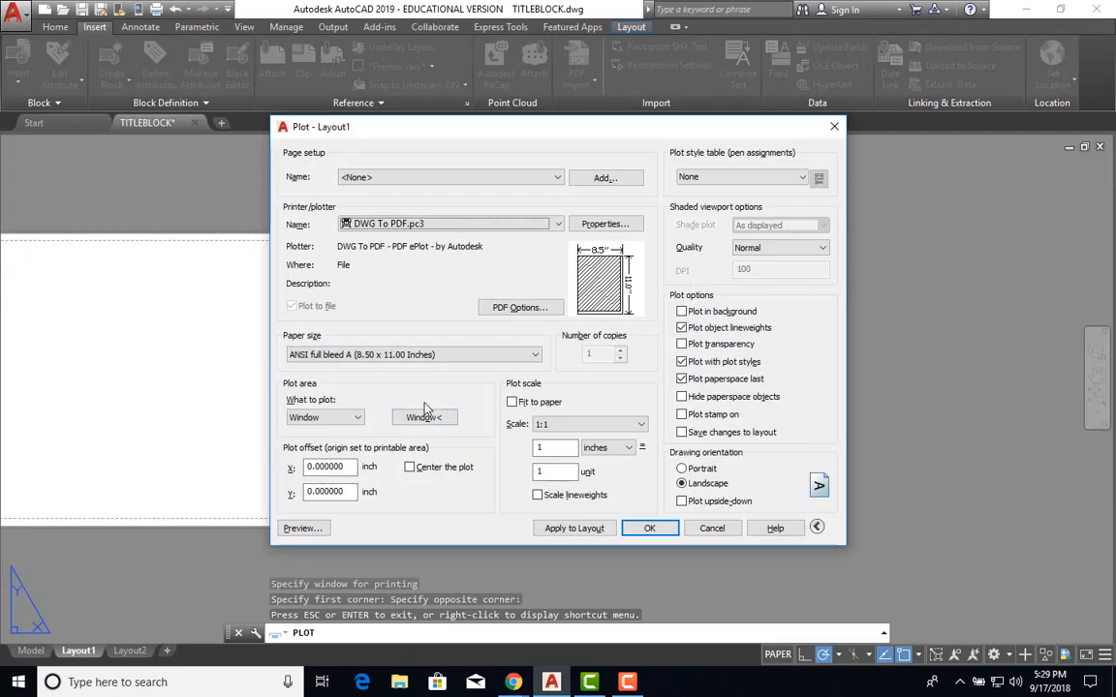
click(410, 468)
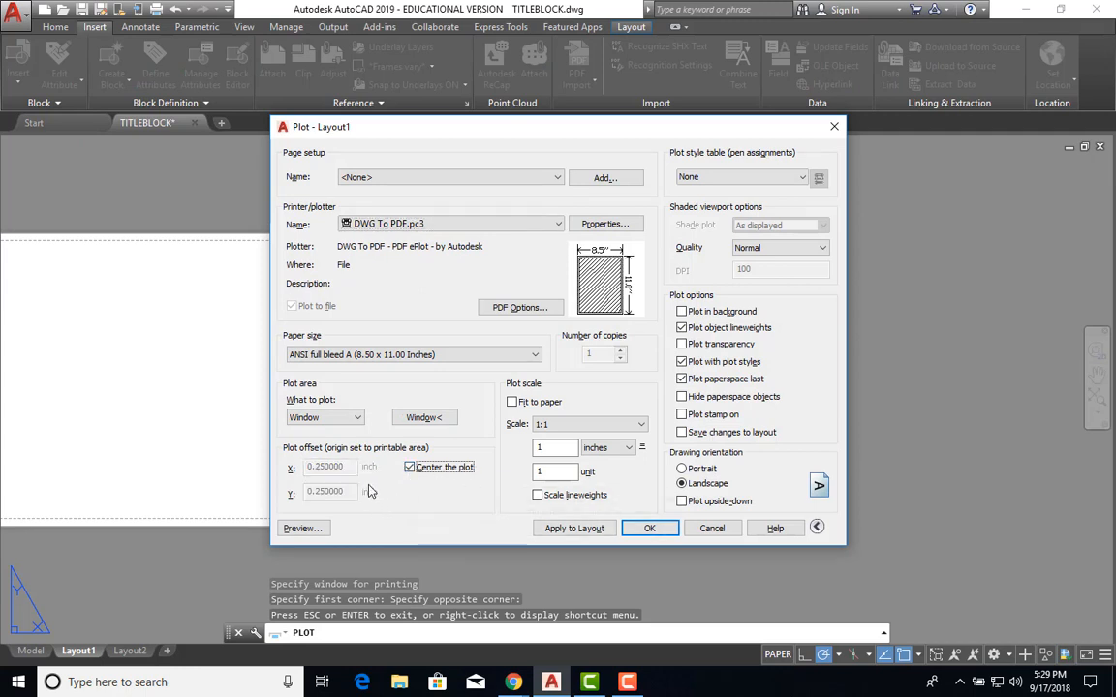
click(300, 528)
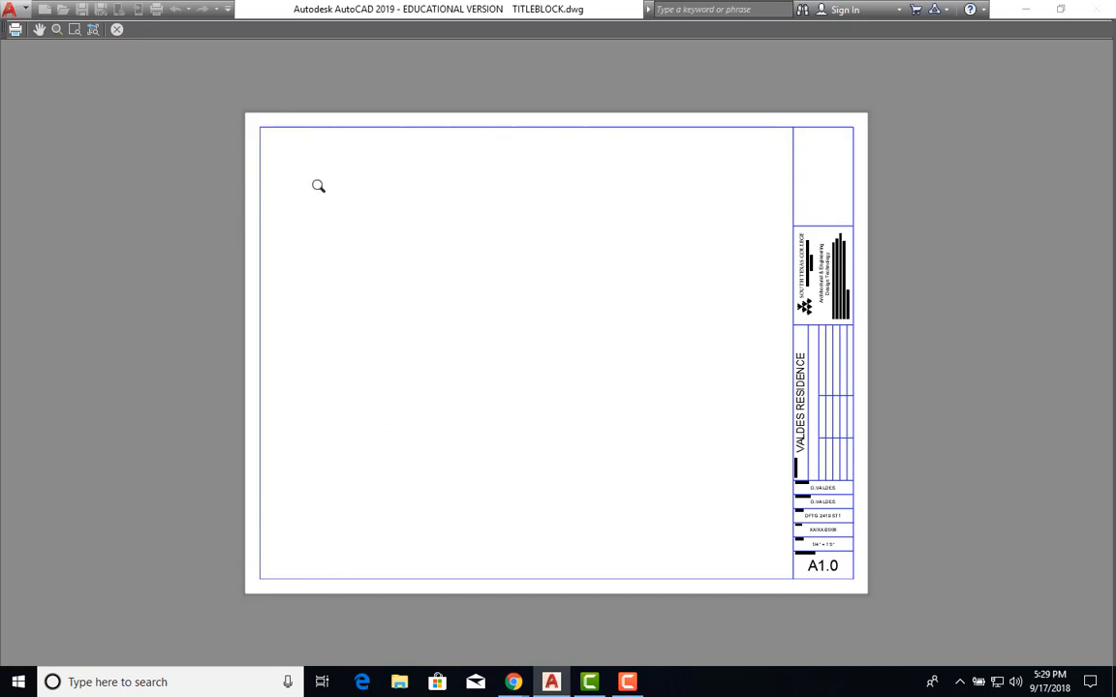
key(Escape)
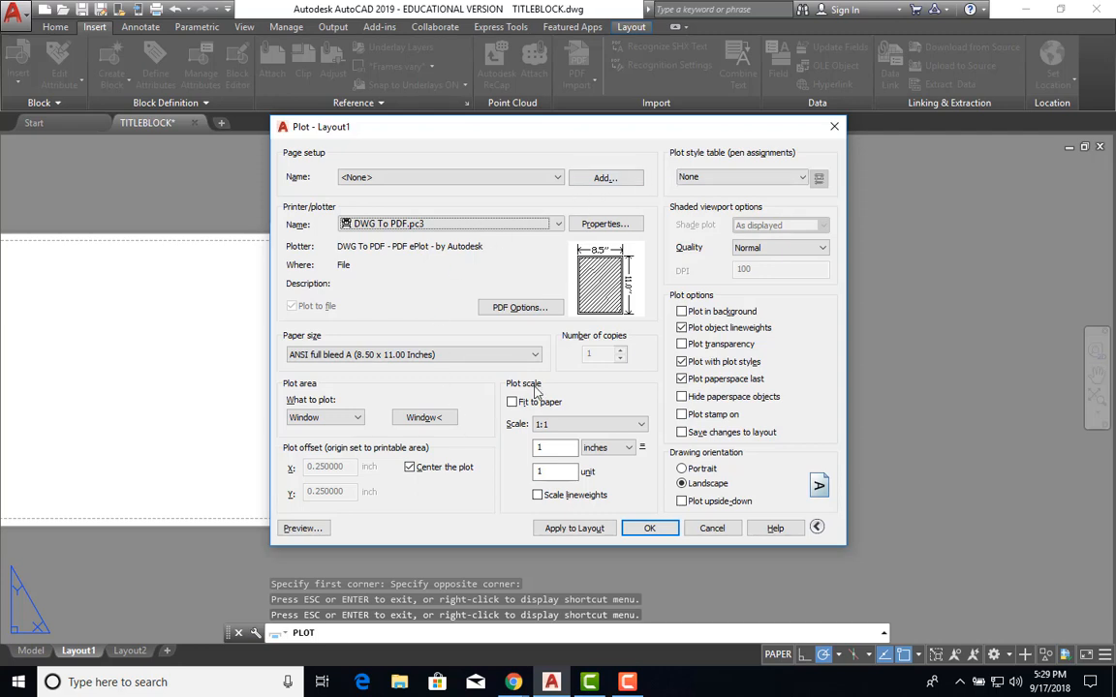
Preview the centered VALDES RESIDENCE title block, sheet A1.0, on the landscape page.
click(300, 529)
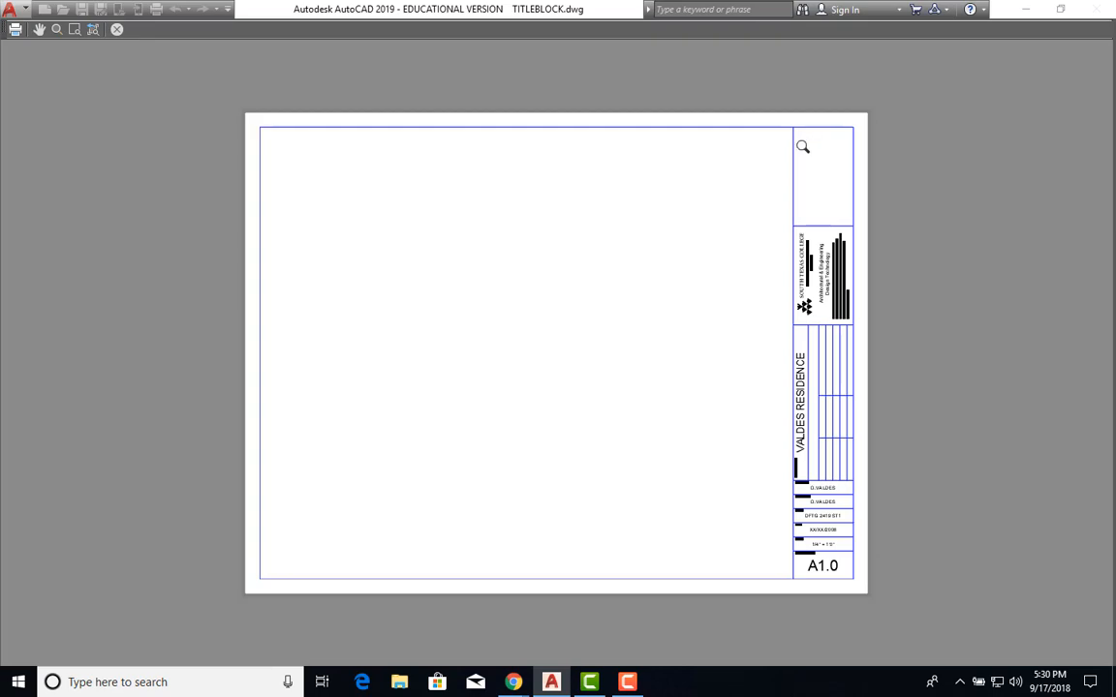
Close the preview, apply the plot settings to Layout1, and cancel the Plot dialog.
key(Escape)
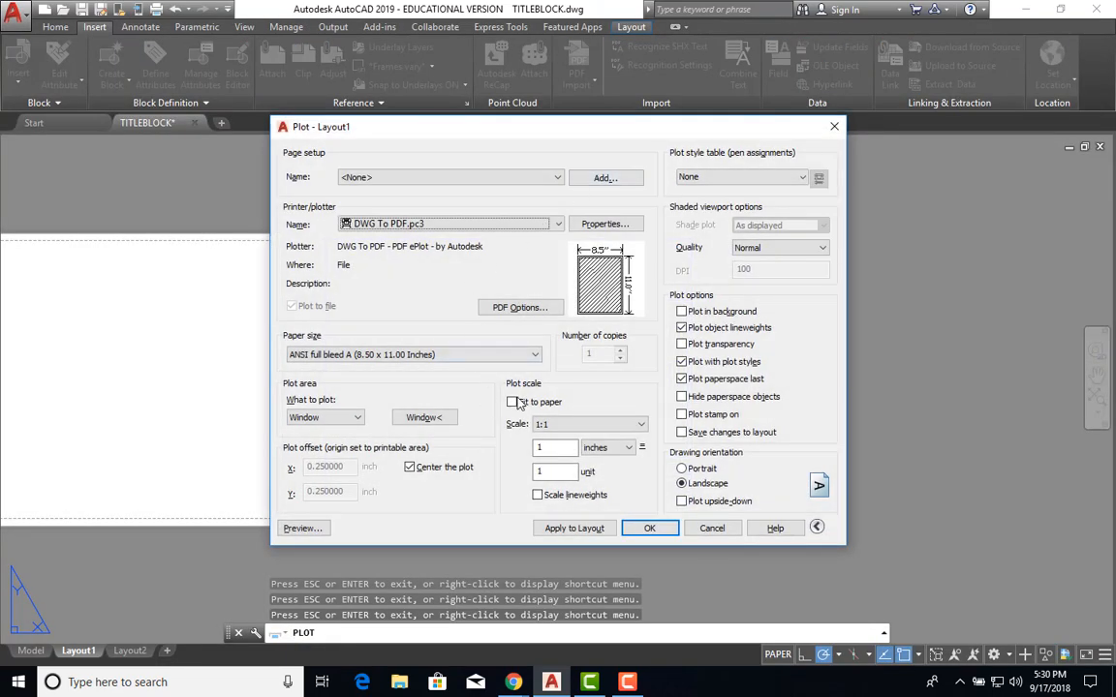
click(564, 531)
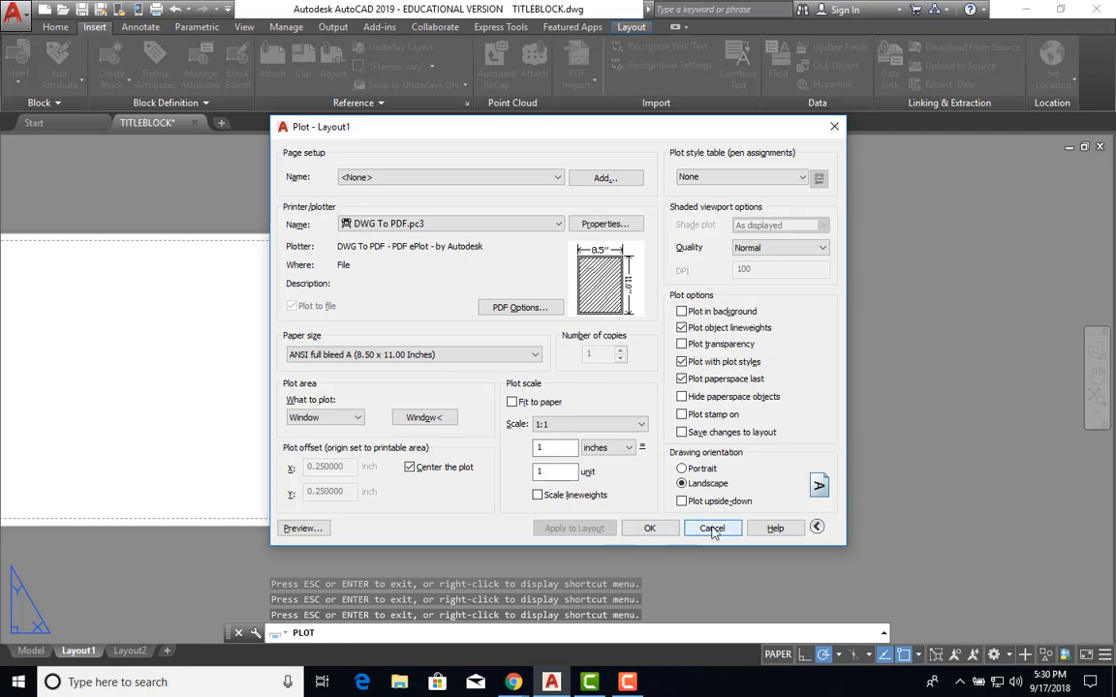
click(712, 528)
Pan around the Layout1 sheet, then switch to model space.
scroll(510, 446, down, 2)
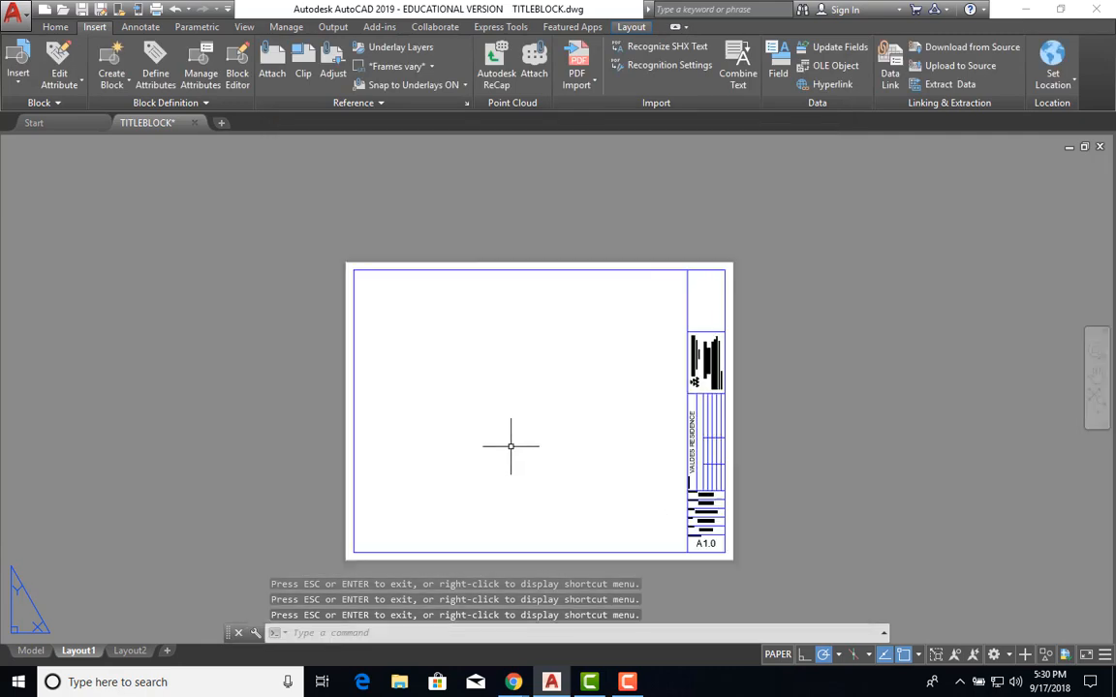
middle_drag(510, 447, 725, 377)
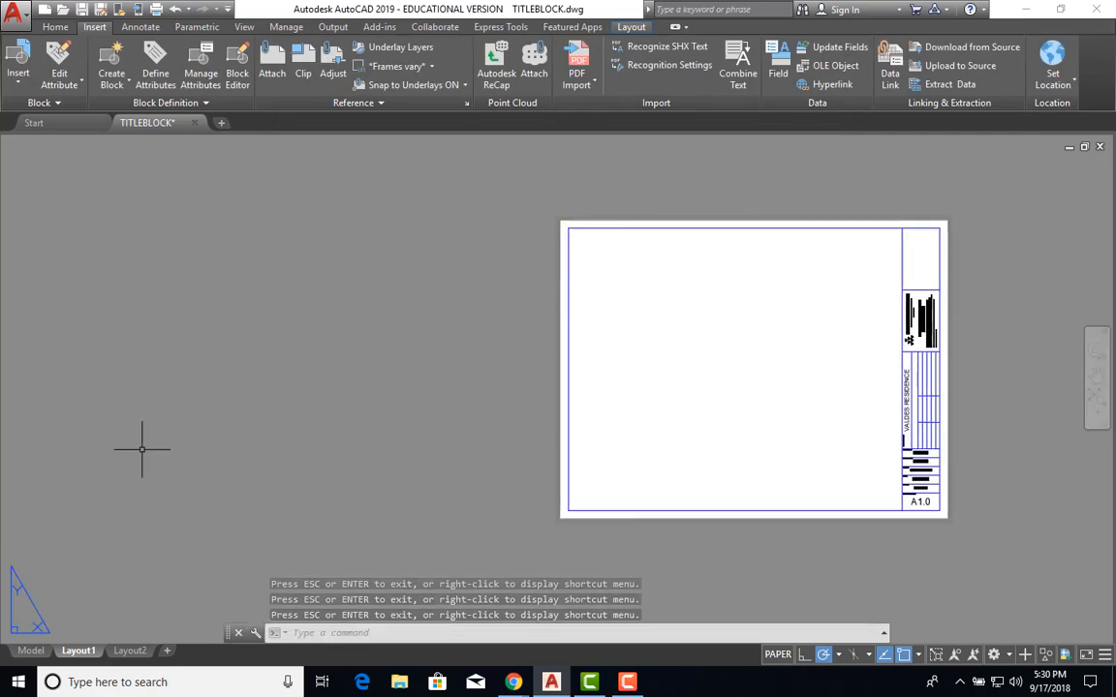
click(569, 225)
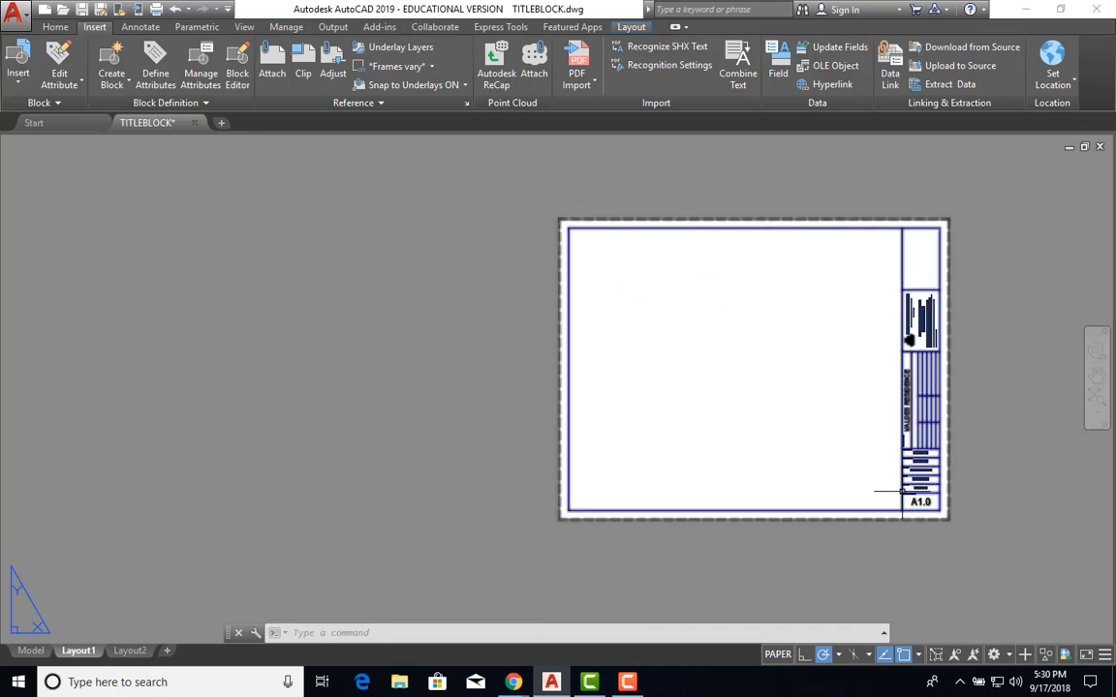
middle_drag(722, 400, 393, 383)
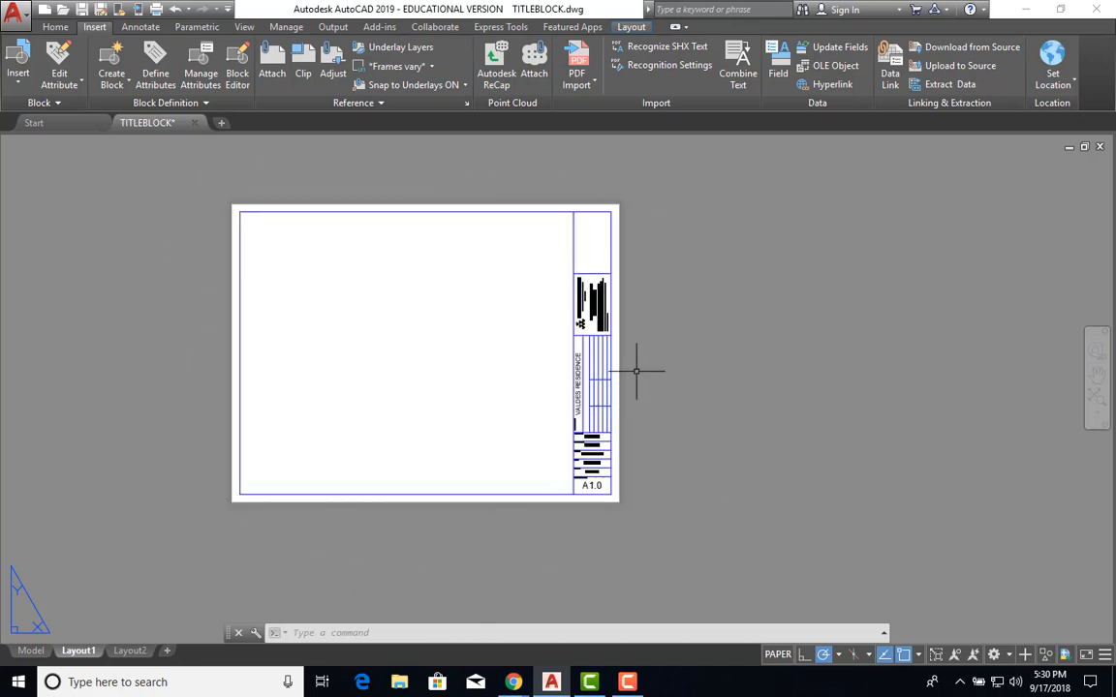
click(28, 653)
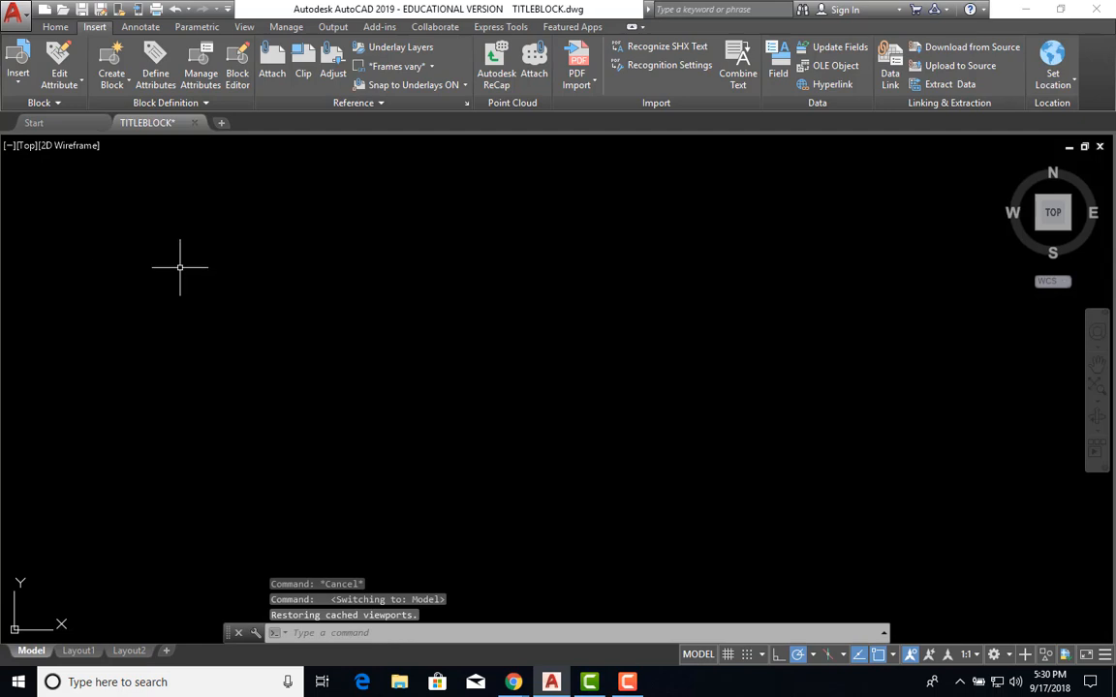
Draw a circle in model space with the C command, then go back to Layout1.
text(c)
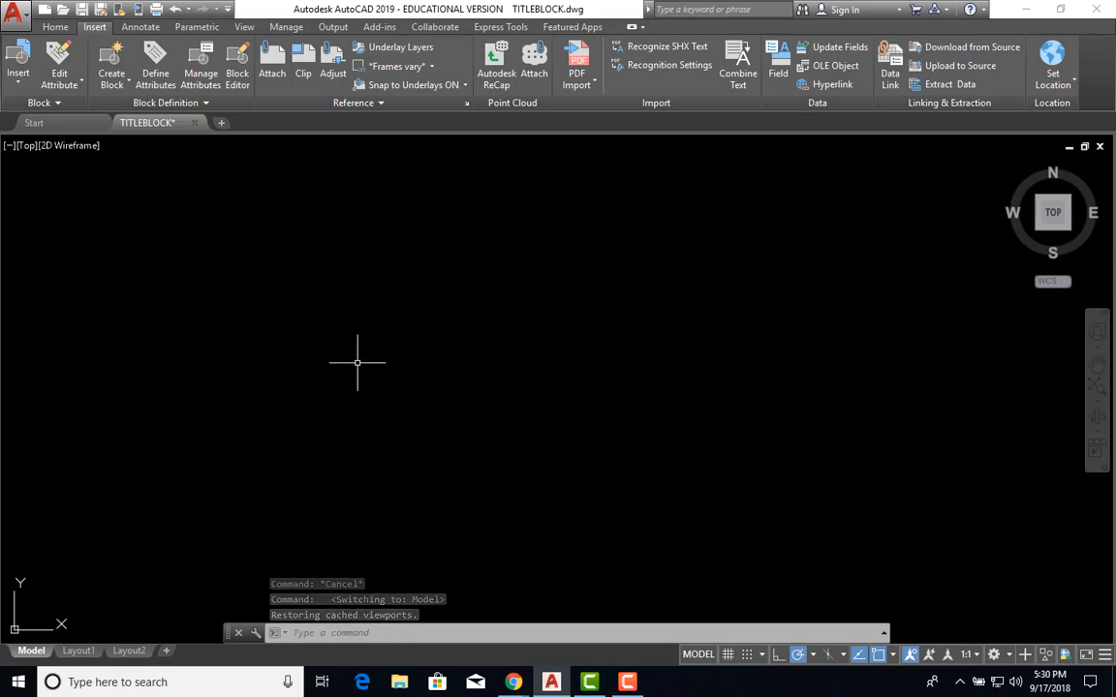
key(Return)
click(359, 337)
click(393, 361)
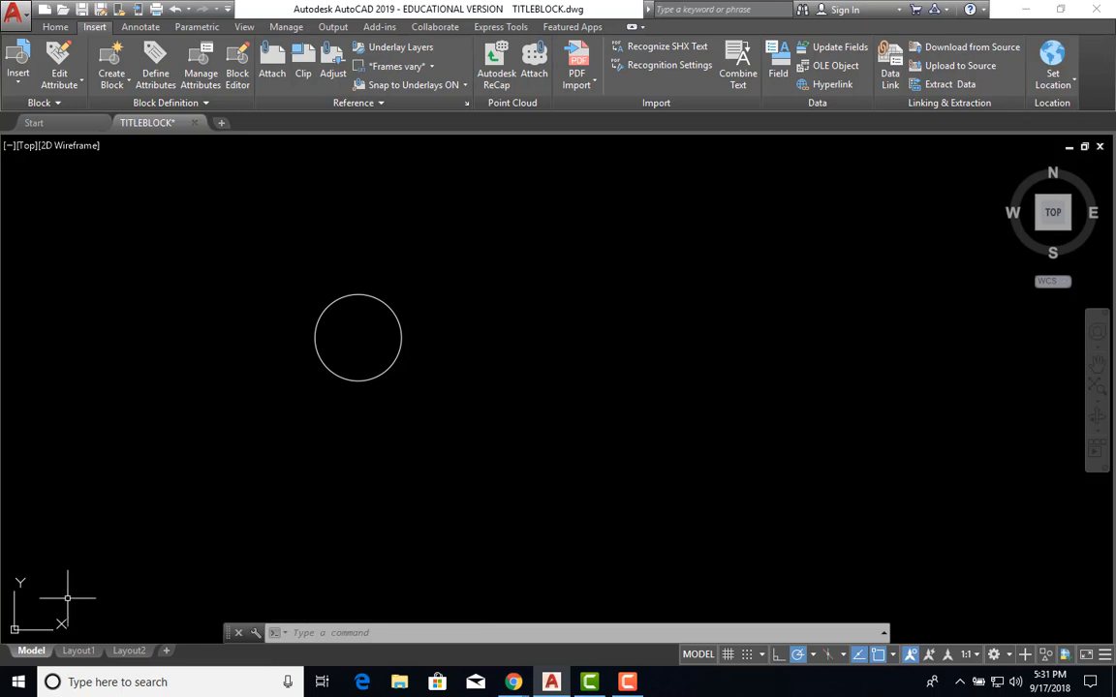
click(79, 652)
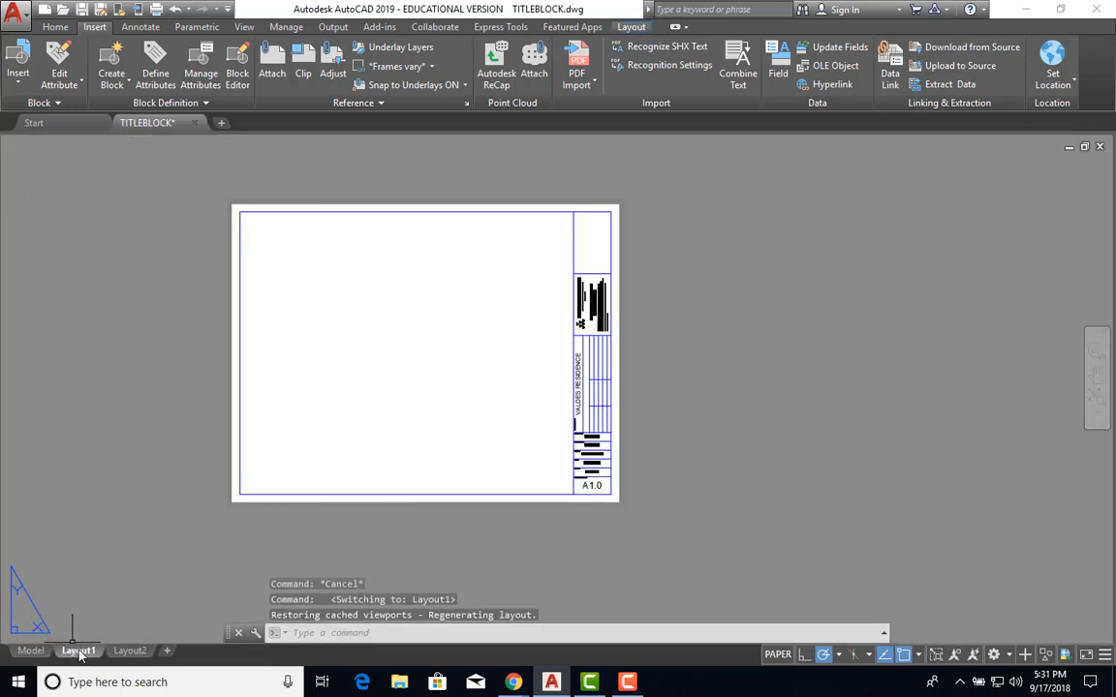
Create a single rectangular viewport inside the title block's inner frame.
mouse_move(86, 659)
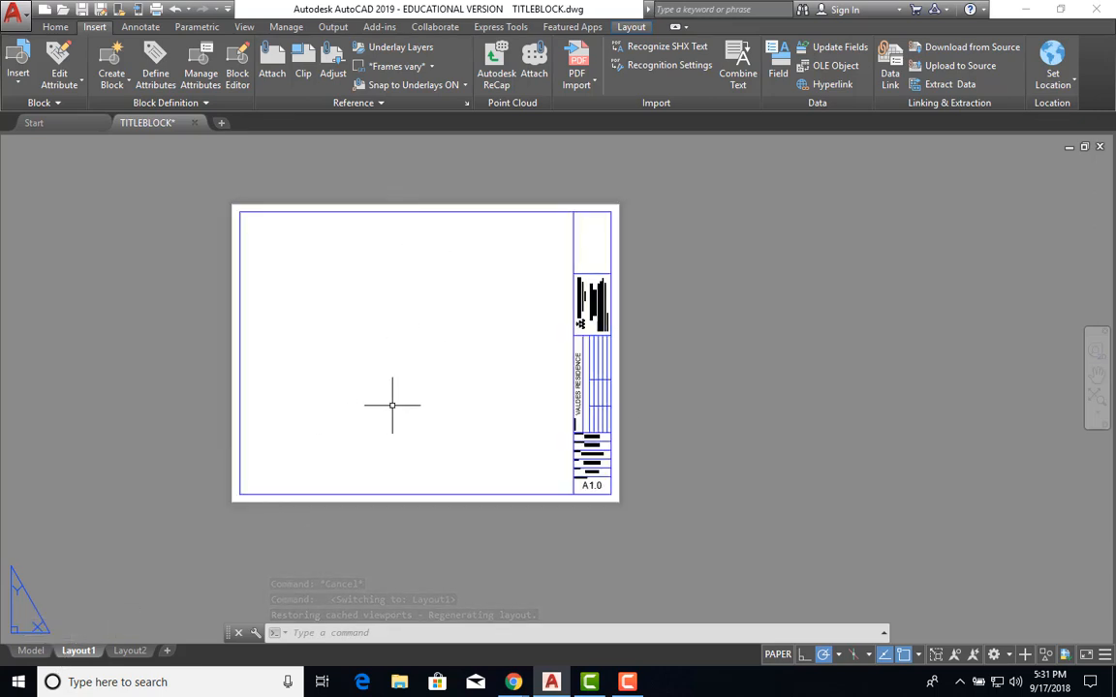
text(VIEWPOR)
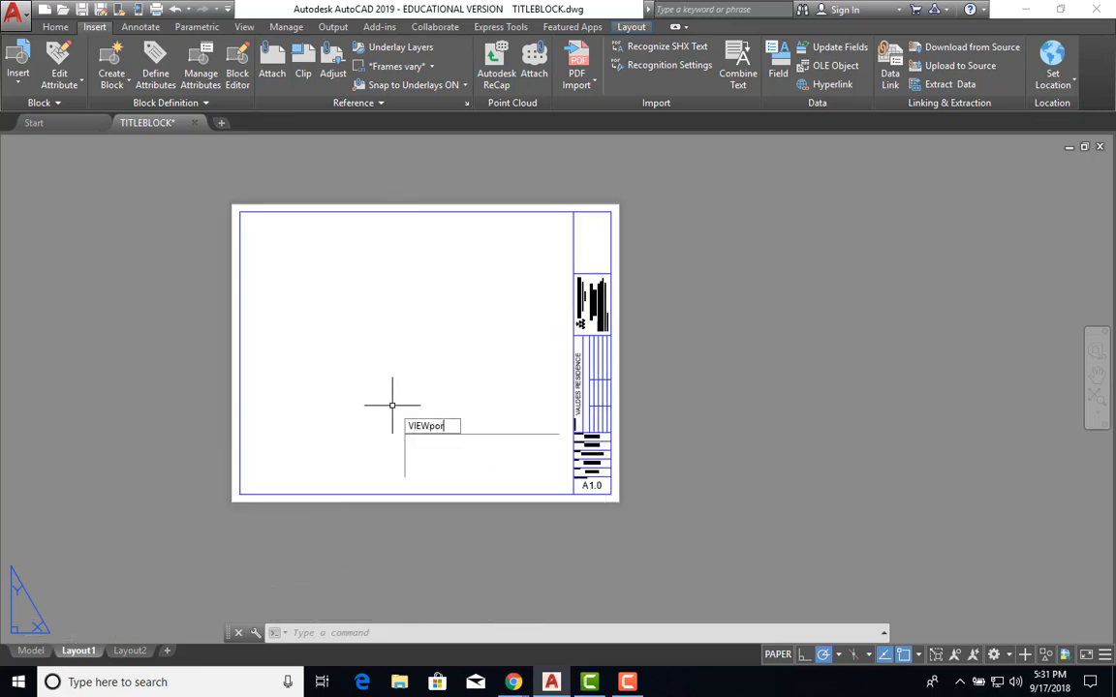
key(Return)
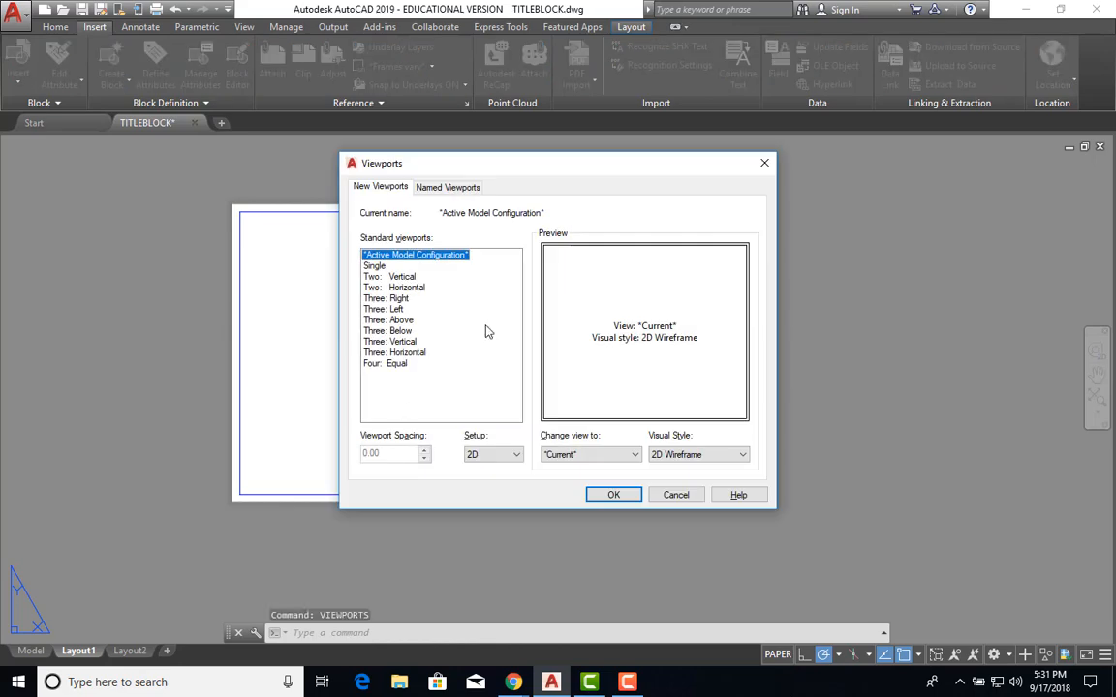
click(387, 265)
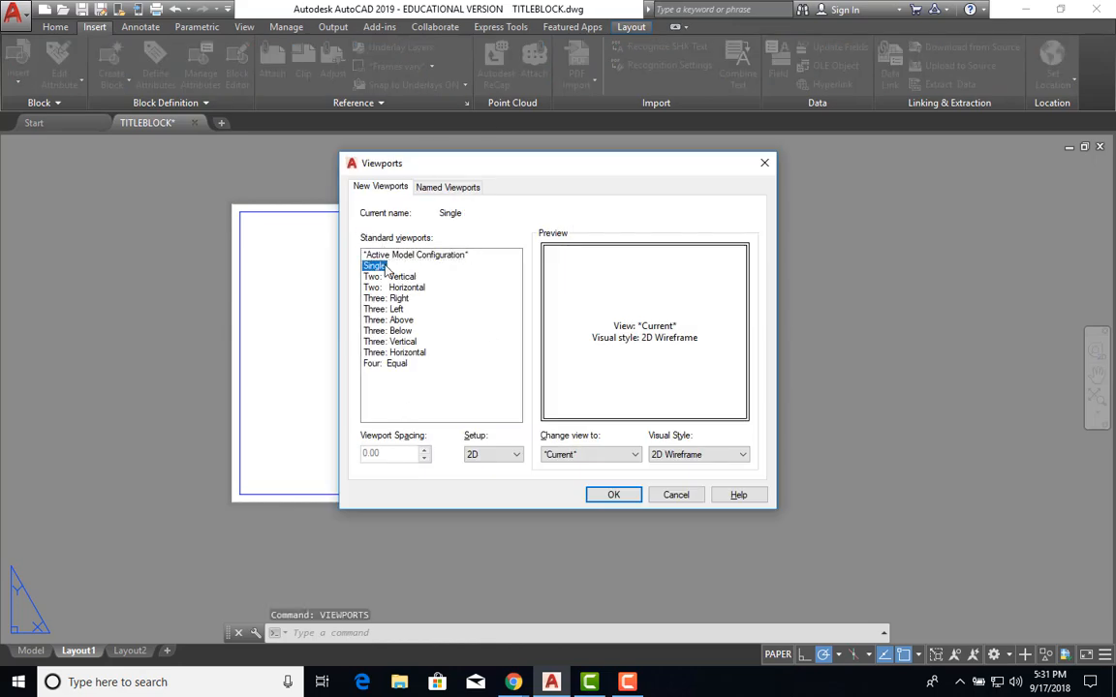
click(610, 495)
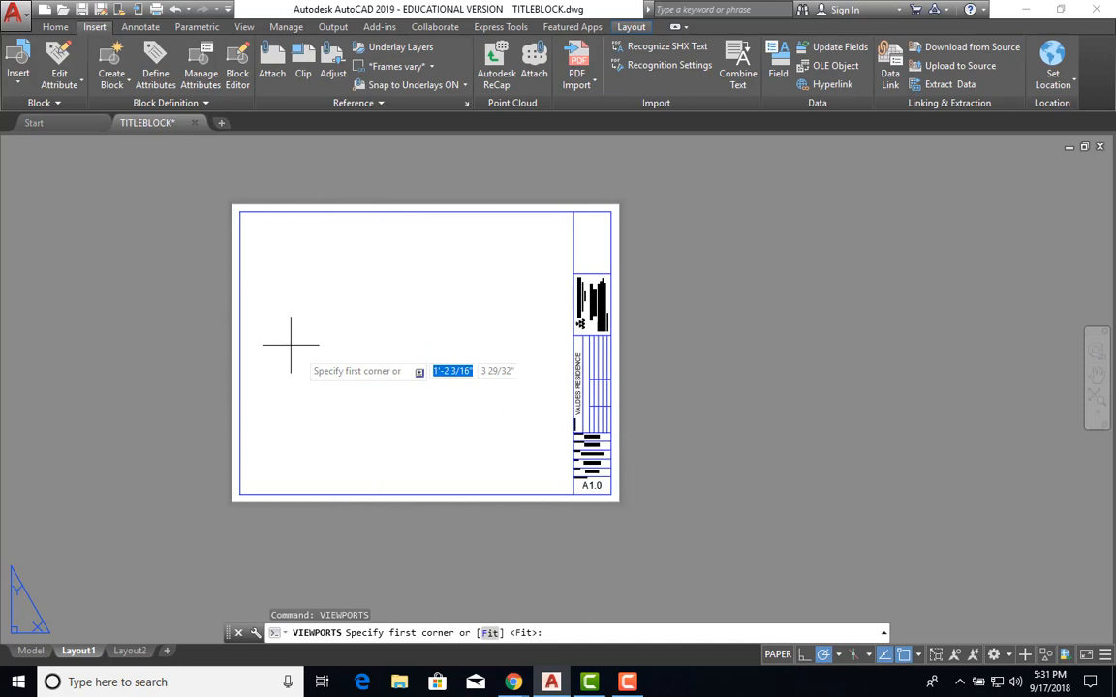
click(261, 251)
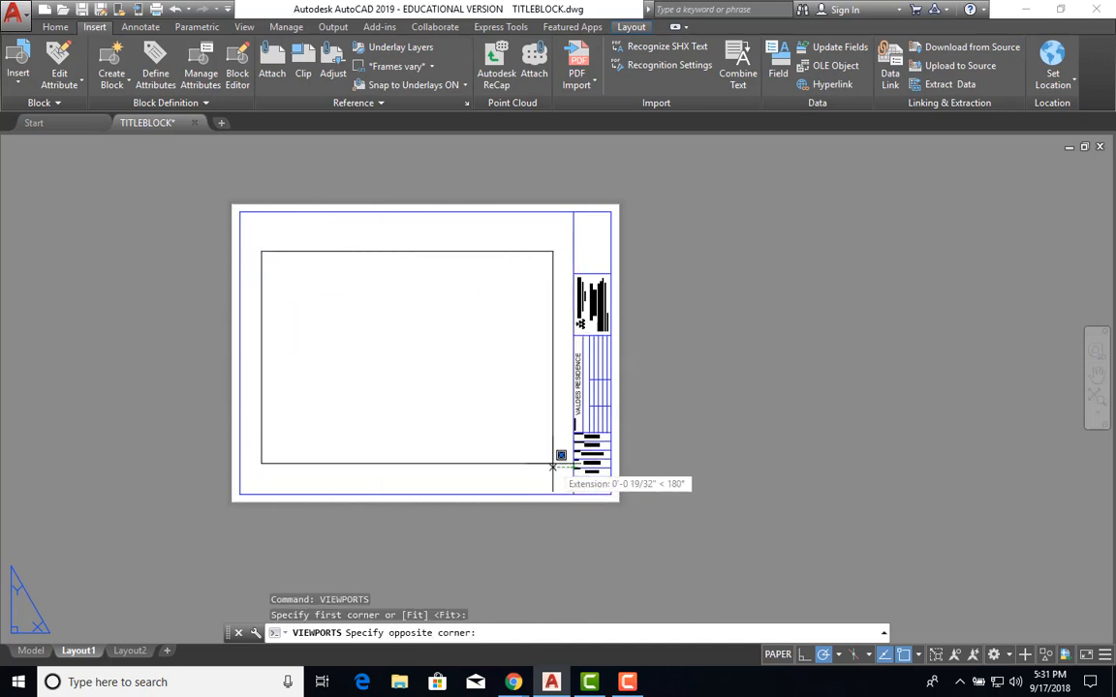
click(553, 468)
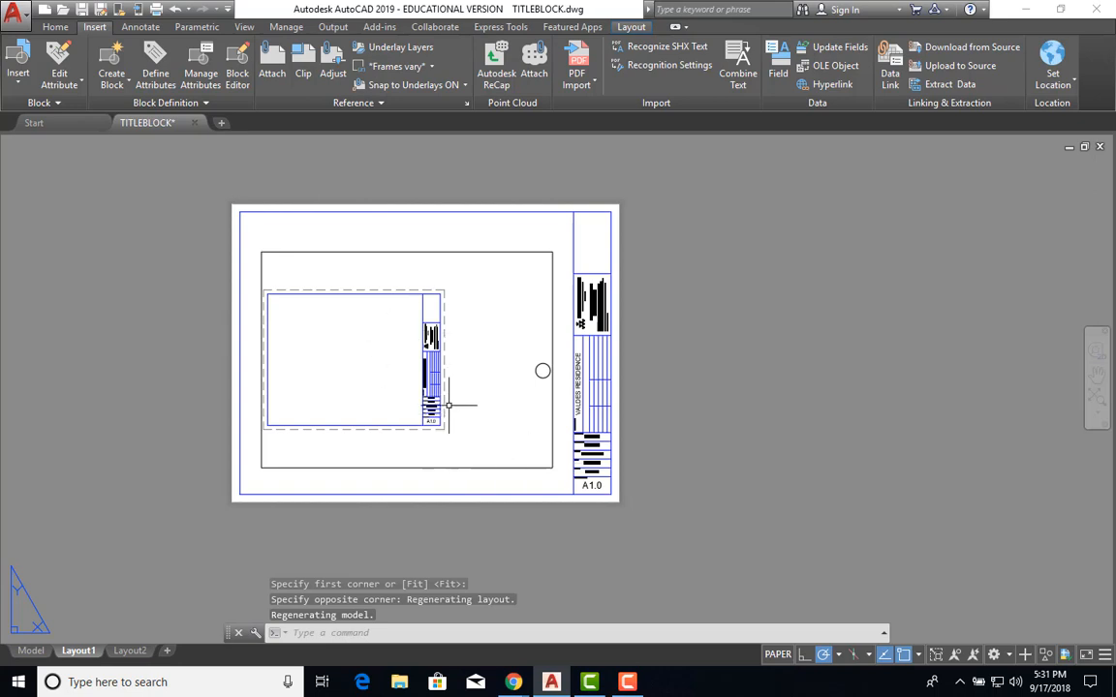
Work inside the viewport, panning and zooming to frame the model-space circle.
double_click(449, 405)
middle_drag(456, 399, 313, 386)
scroll(378, 375, up, 2)
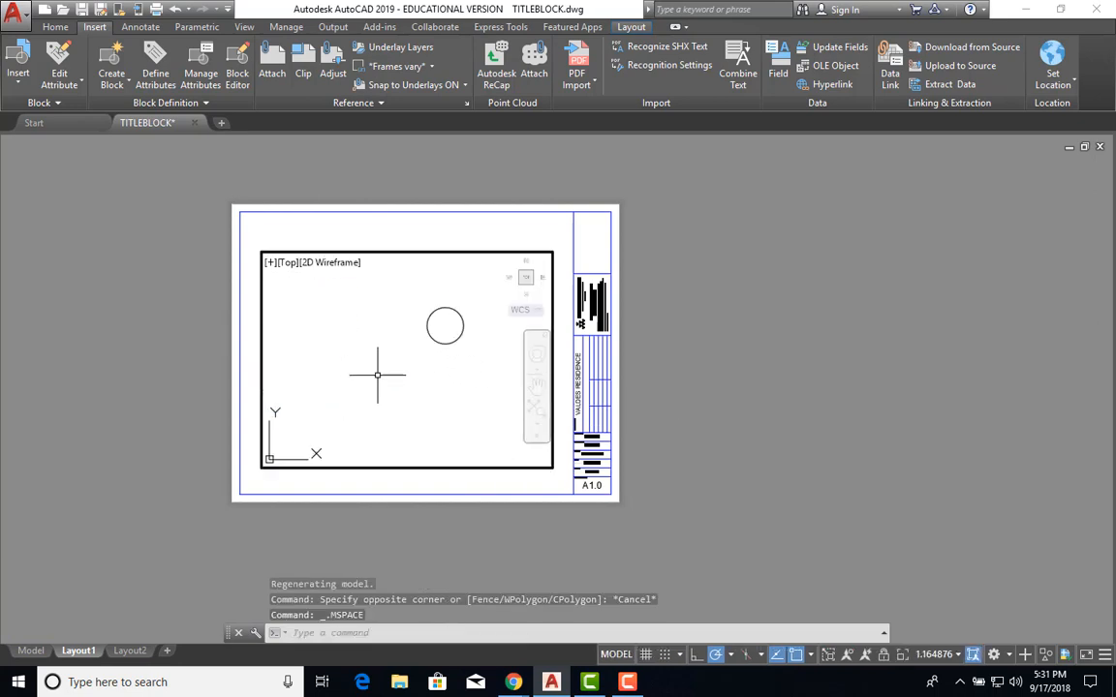
Centre the circle in the viewport and try viewport scales 3/32" = 1'-0" and 1" = 1'-0".
middle_drag(429, 376, 374, 406)
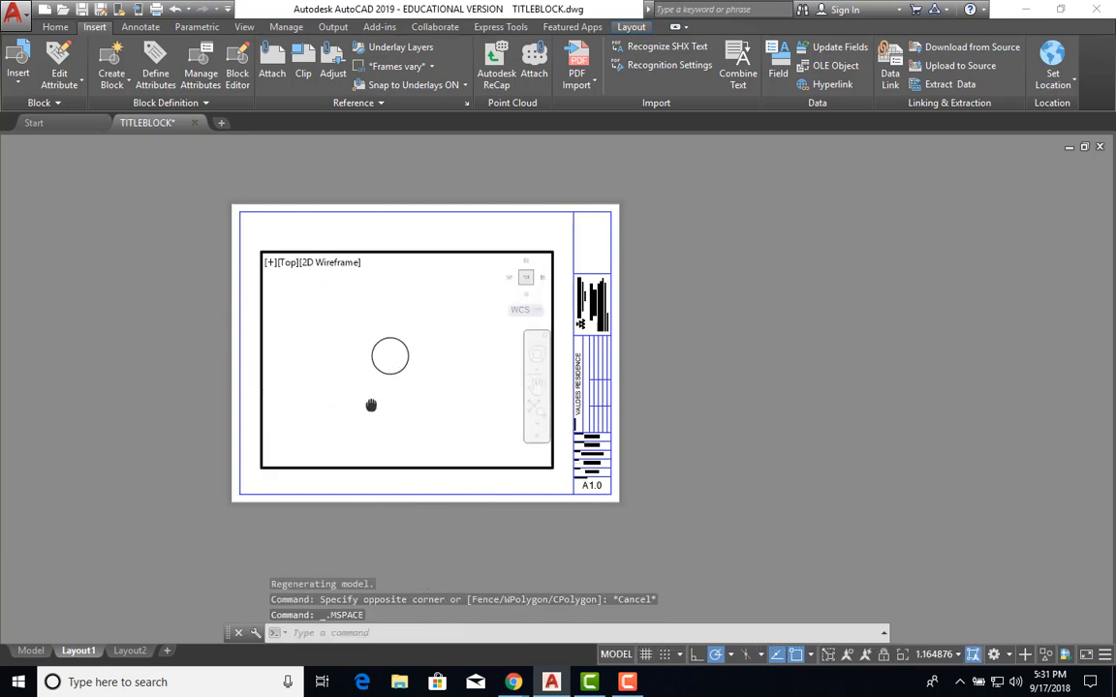
click(961, 656)
click(934, 598)
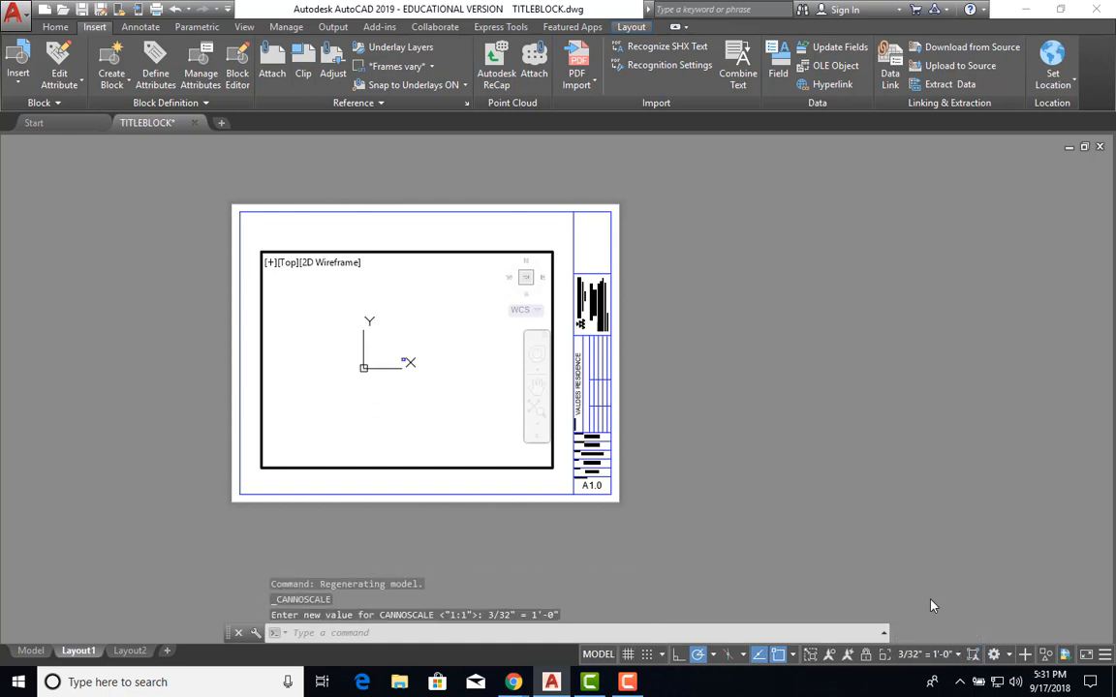
click(959, 659)
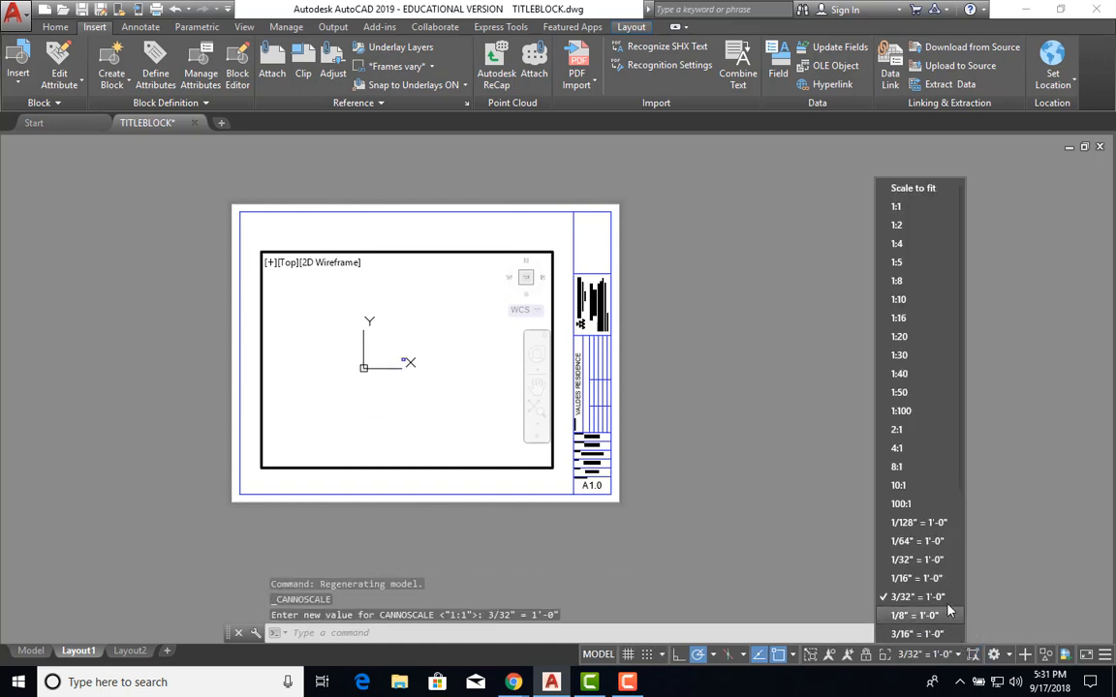
scroll(945, 606, down, 1)
scroll(930, 603, down, 3)
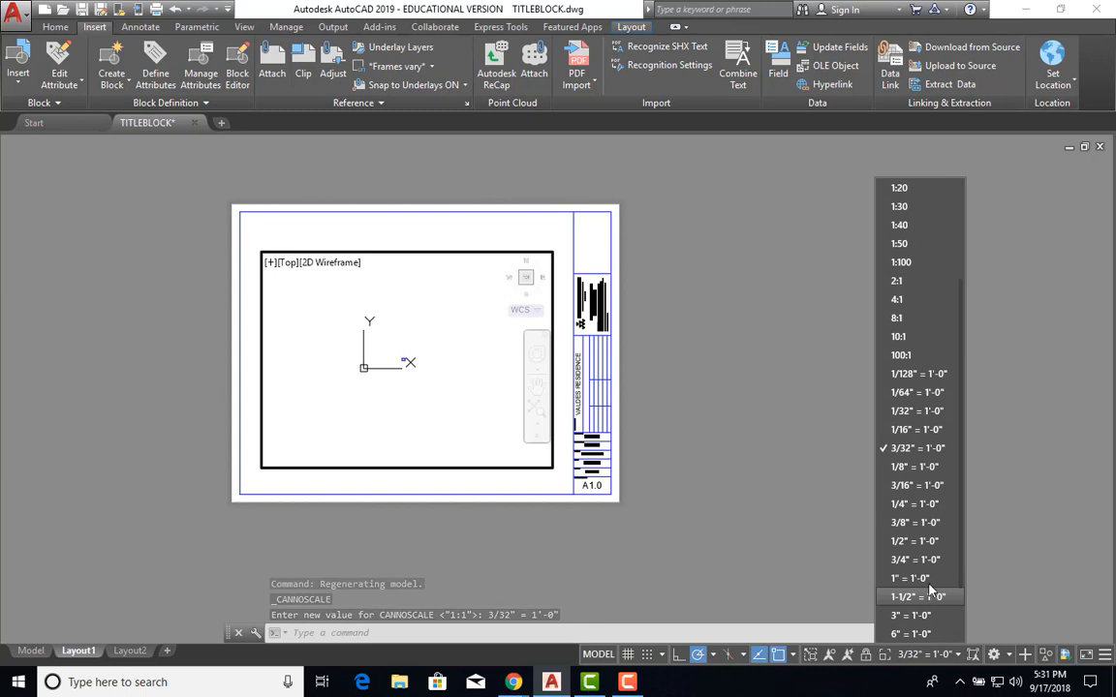
click(928, 598)
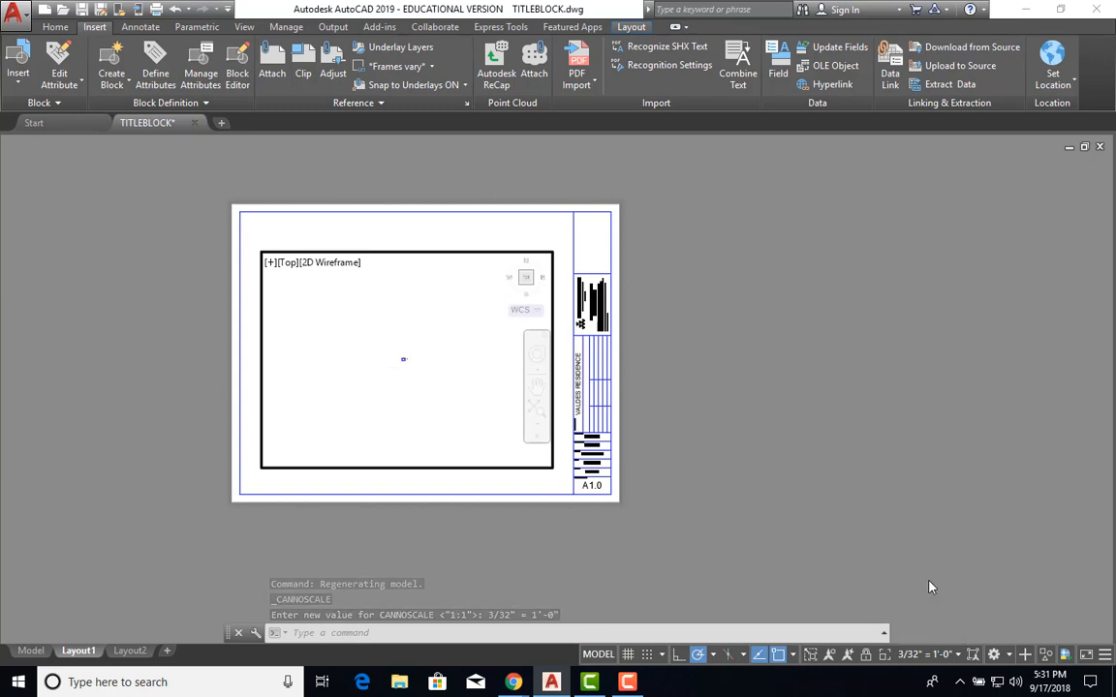
Try 3" = 1'-0", settle on a 1'-0" = 1'-0" viewport scale, and return to paper space.
click(956, 657)
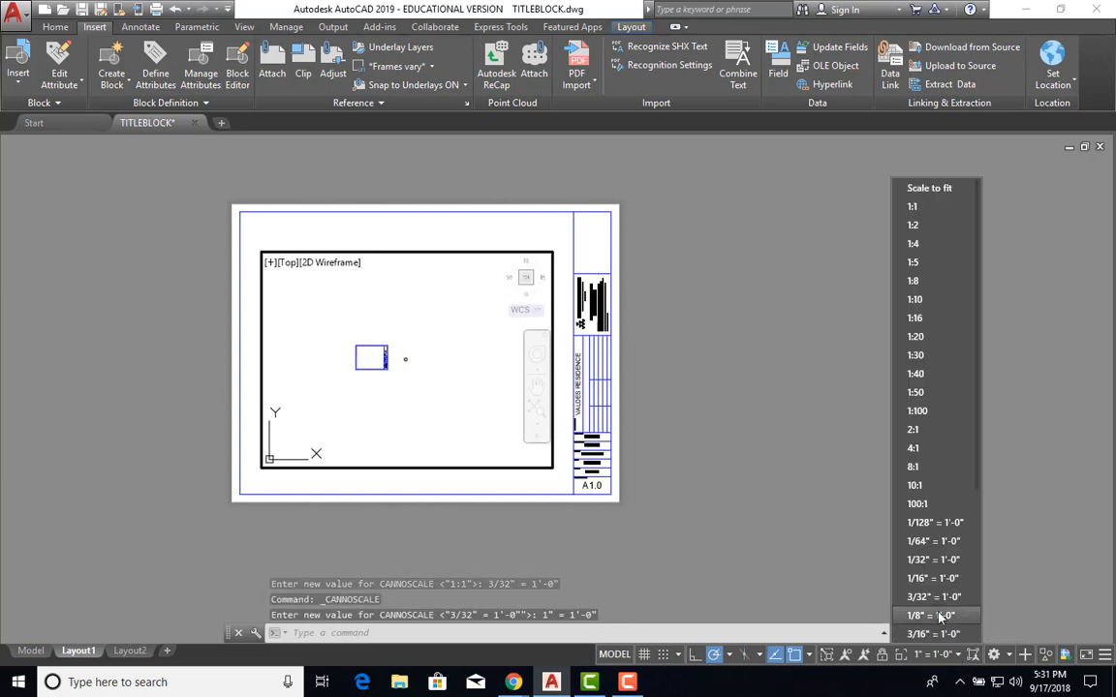
scroll(938, 602, down, 3)
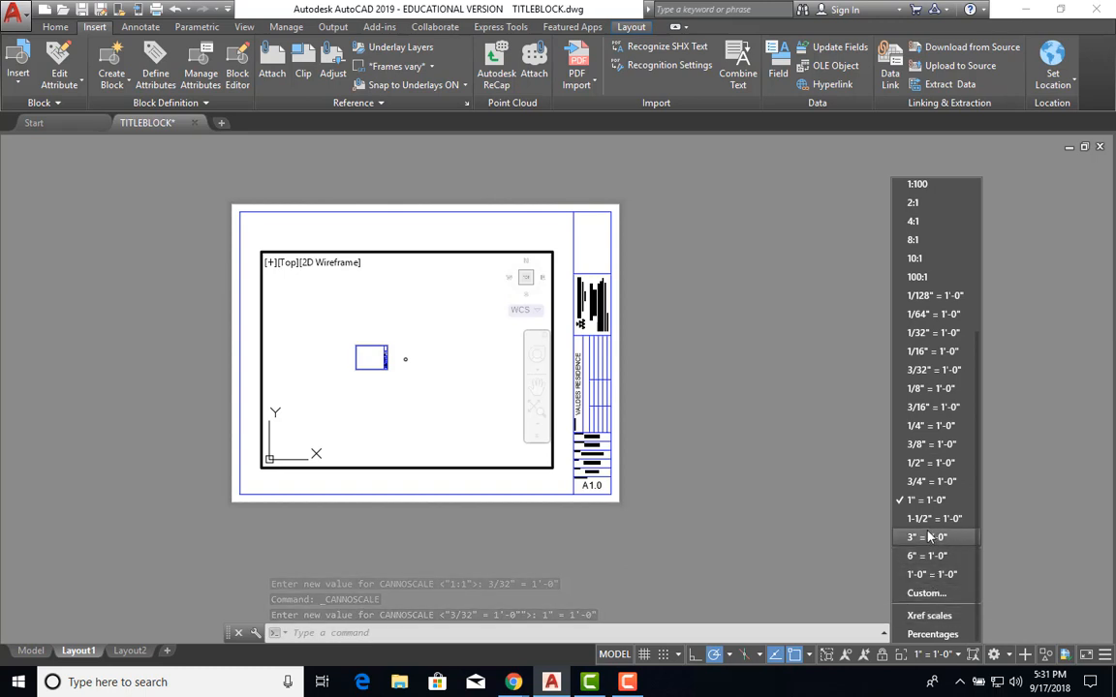
click(928, 538)
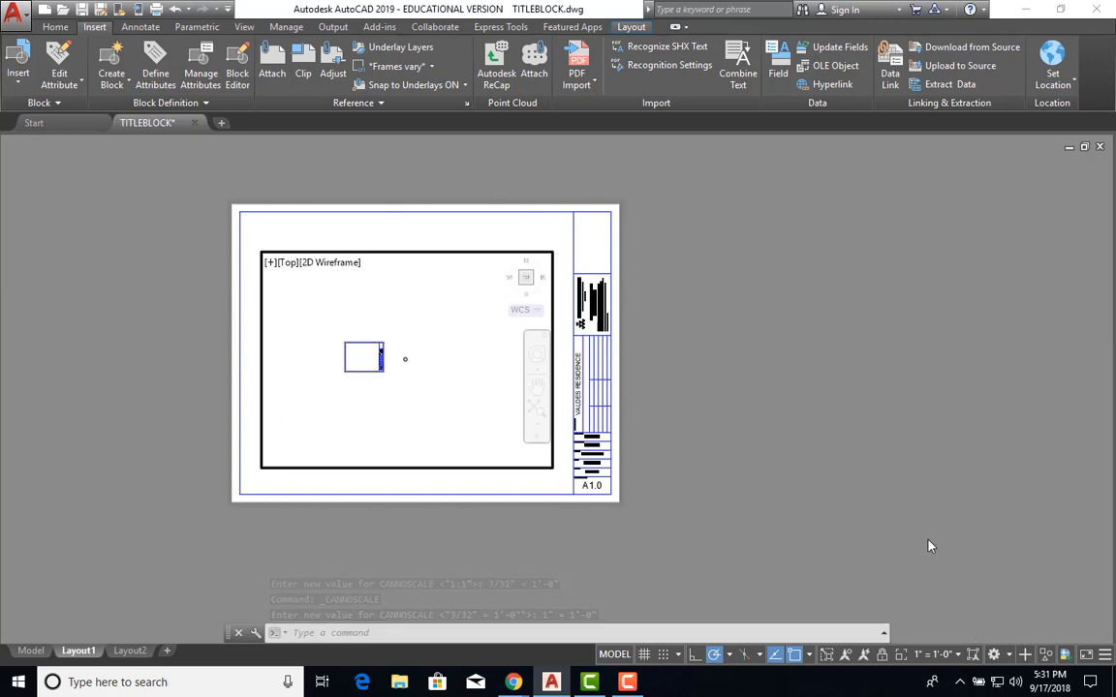
click(958, 656)
scroll(949, 625, down, 4)
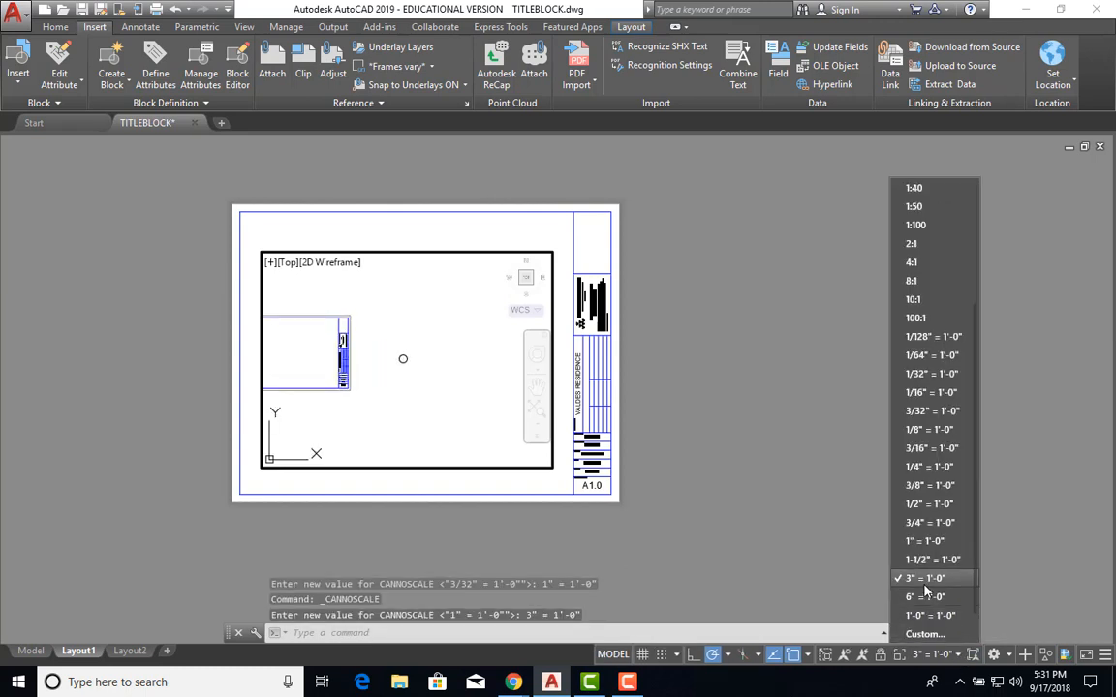
click(946, 577)
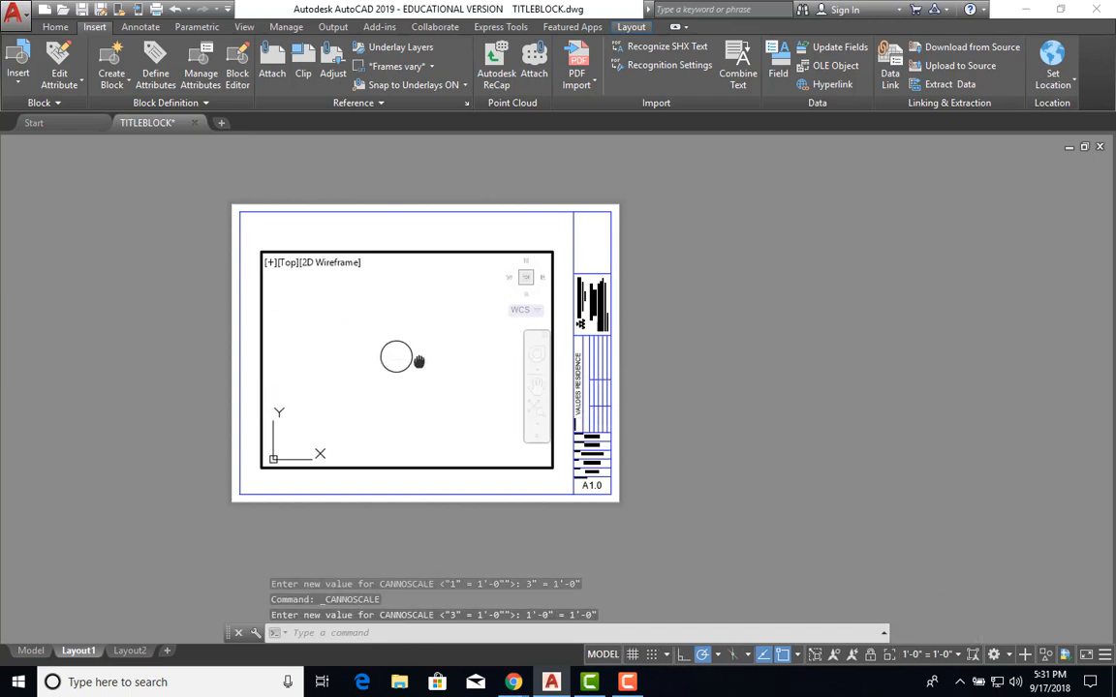
double_click(768, 418)
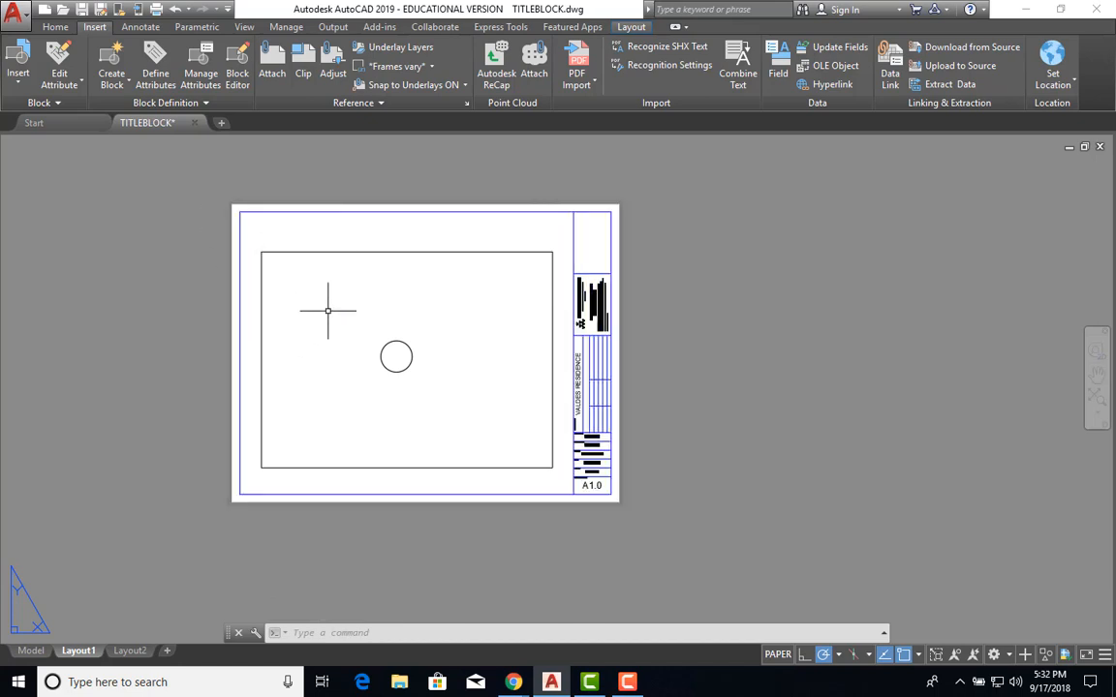
text(plot)
key(Return)
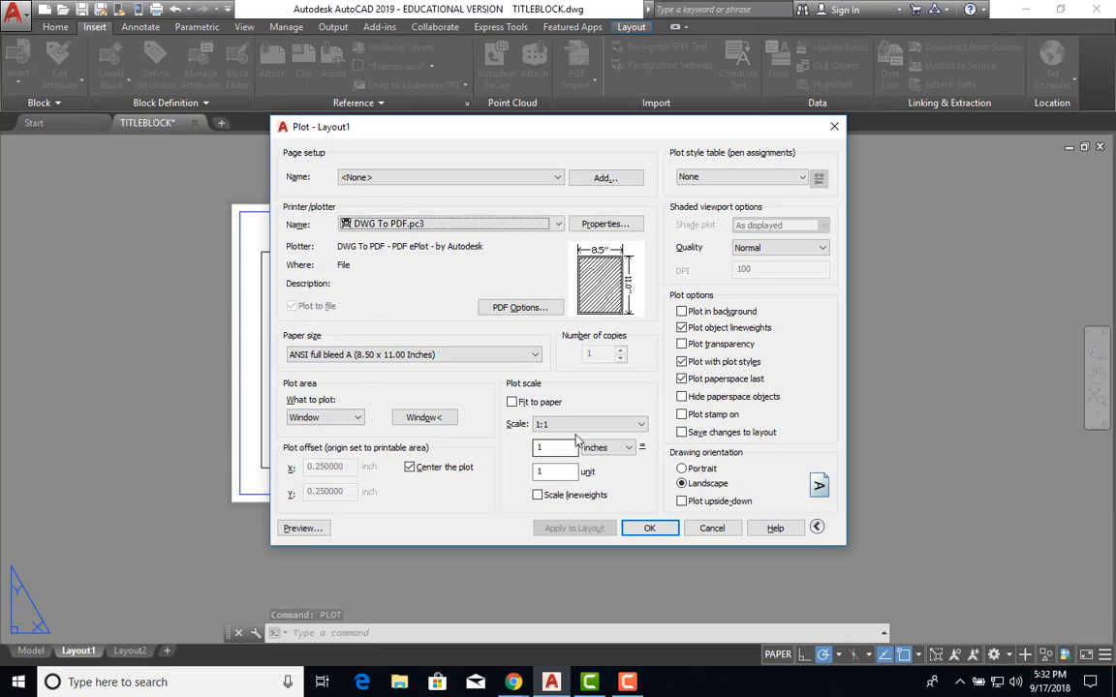
click(302, 528)
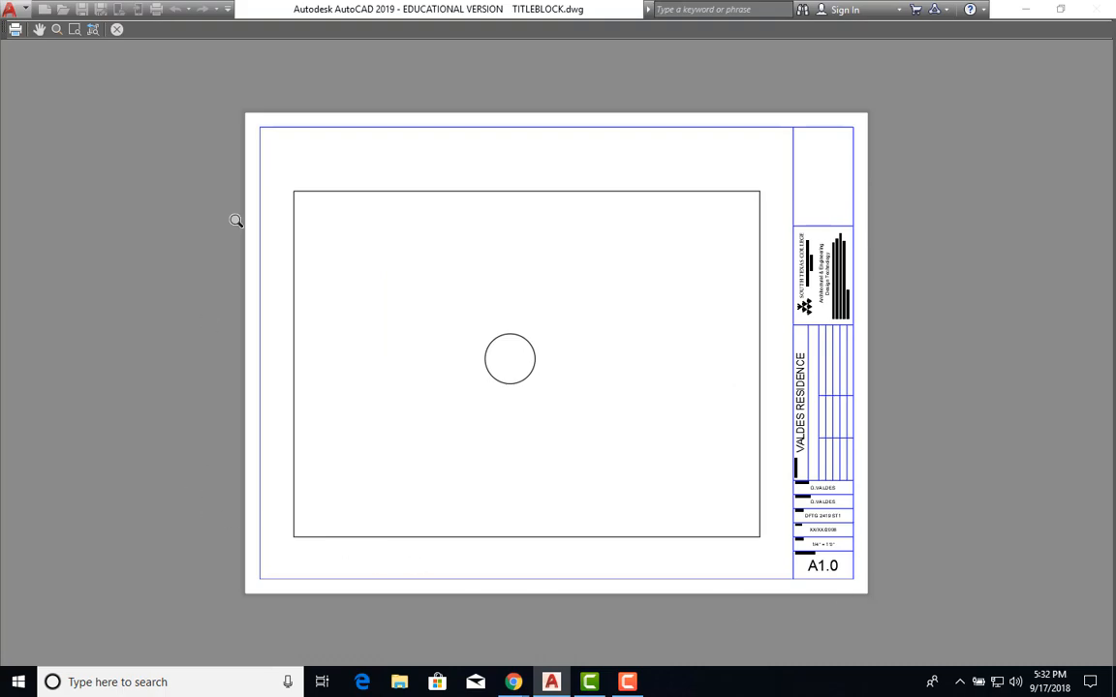
key(Escape)
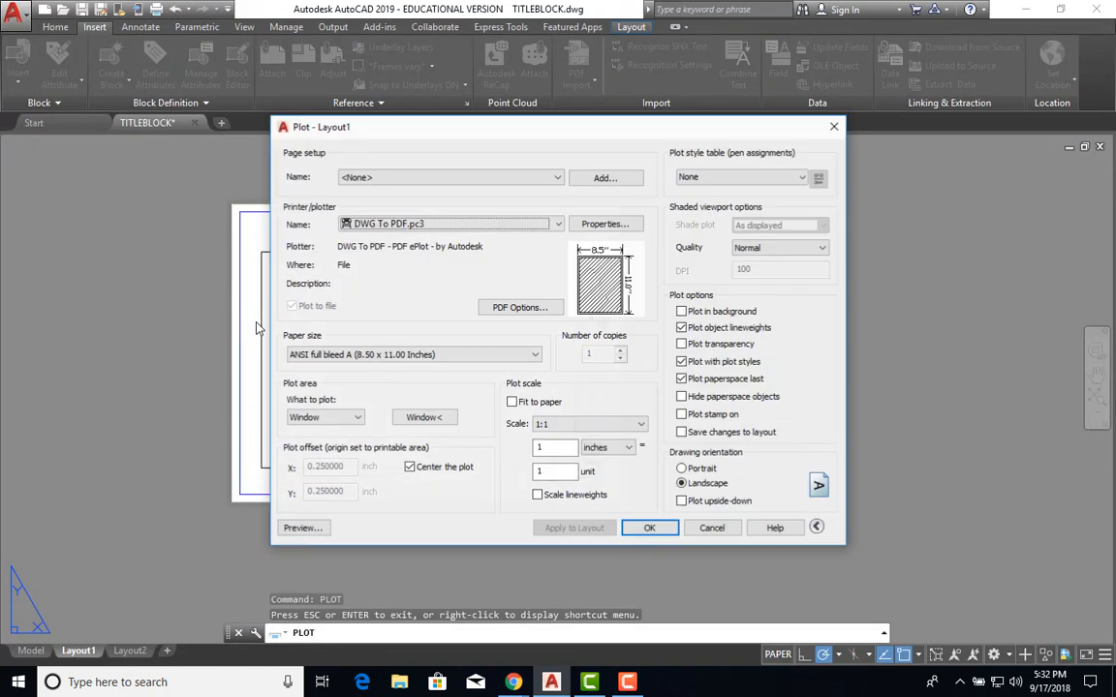
click(712, 528)
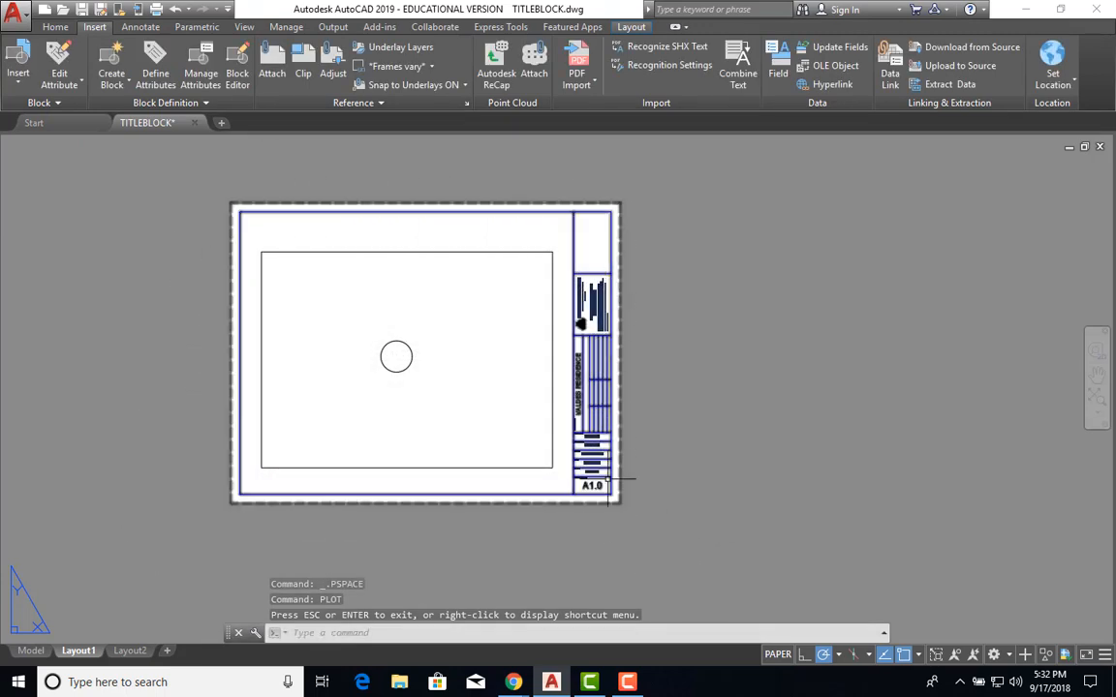
Delete the test viewport by its border and shift the layout sheet slightly right.
click(455, 467)
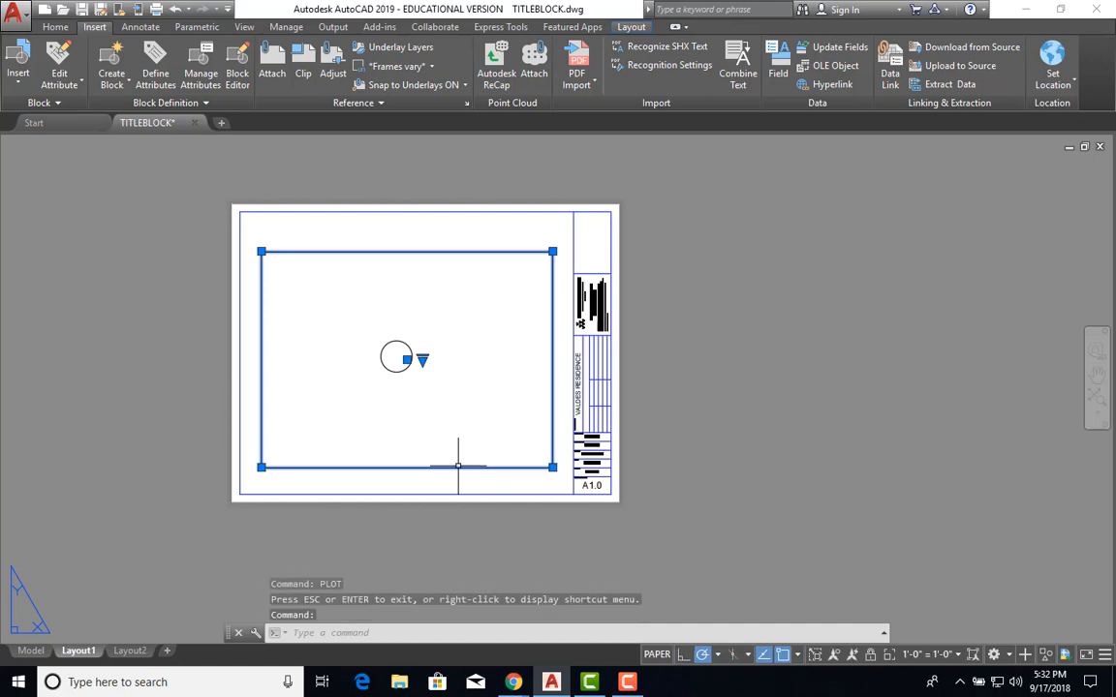
key(Delete)
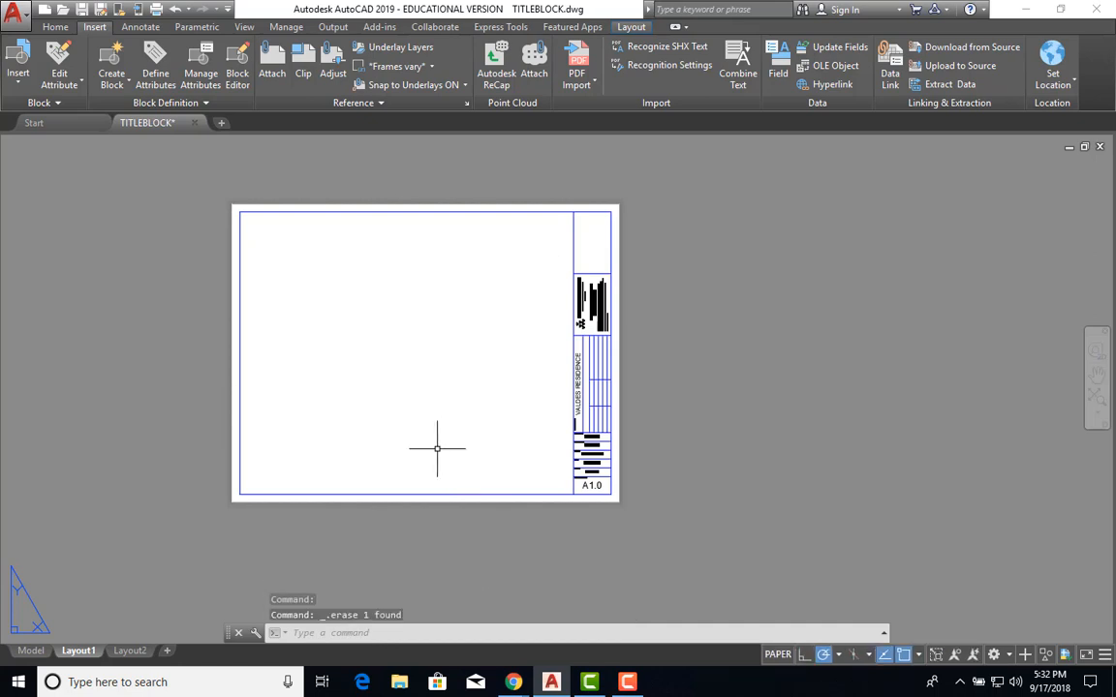
middle_drag(438, 449, 526, 451)
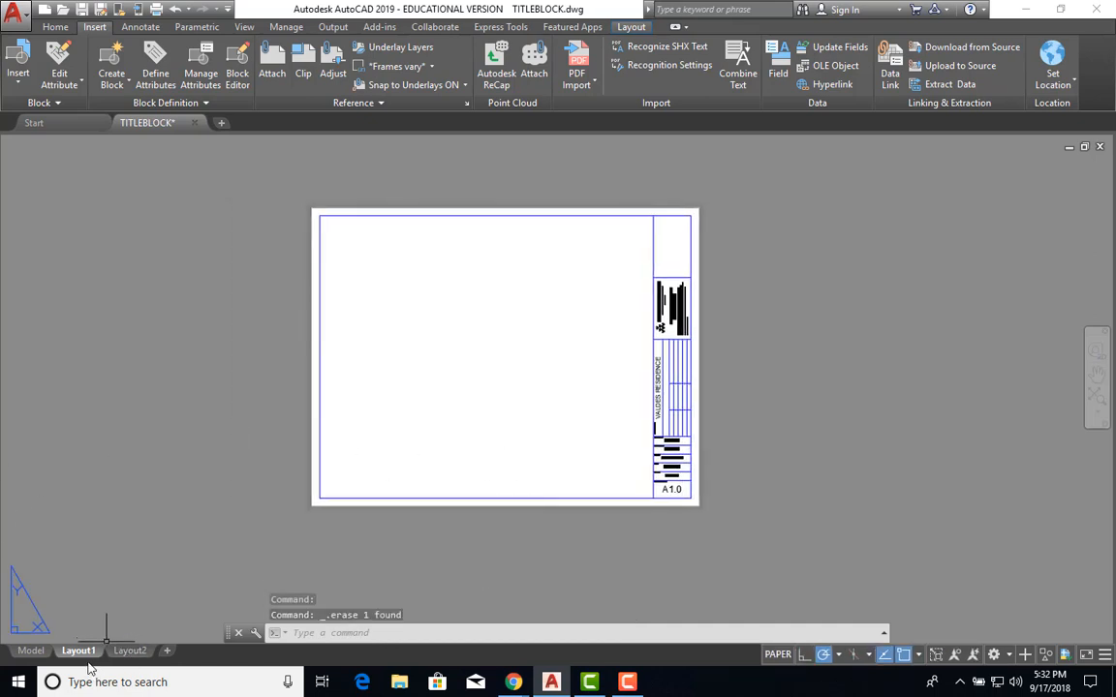
mouse_move(94, 658)
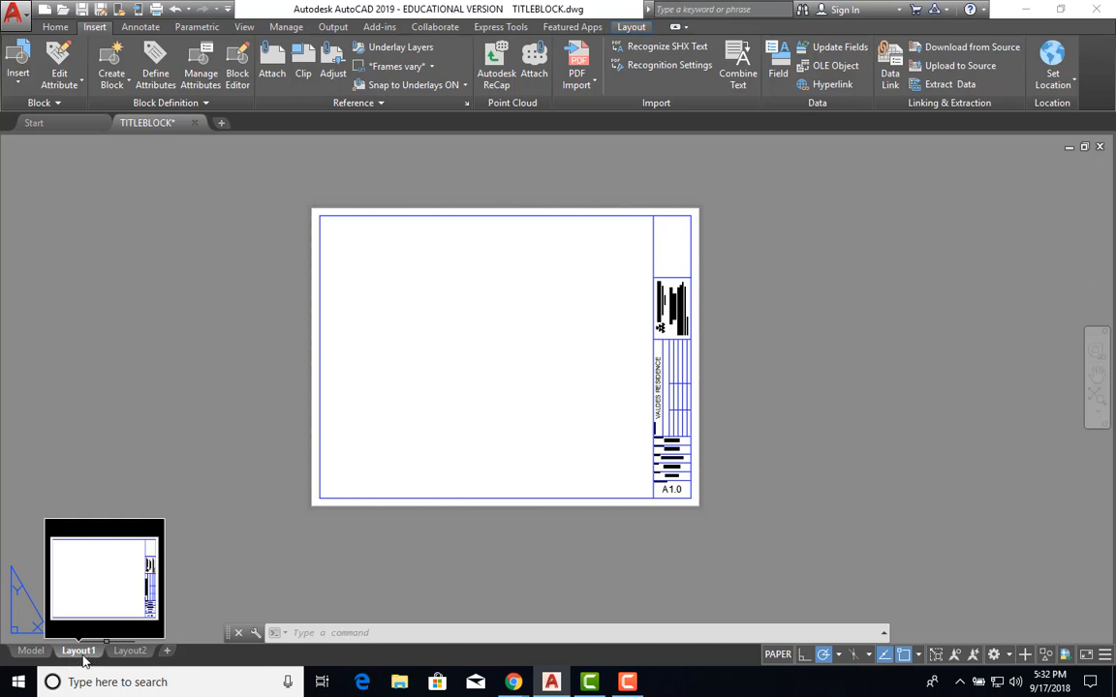
Change the Layout1 tab's name to A-SIZE and cancel the accidental window selection.
right_click(86, 652)
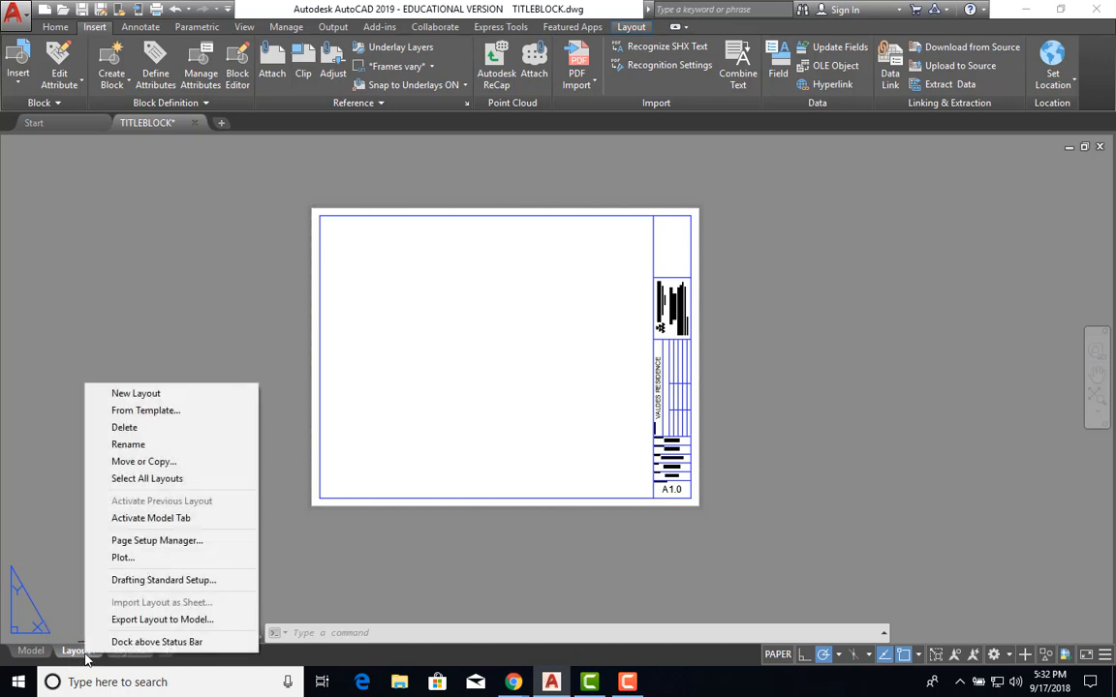
click(135, 444)
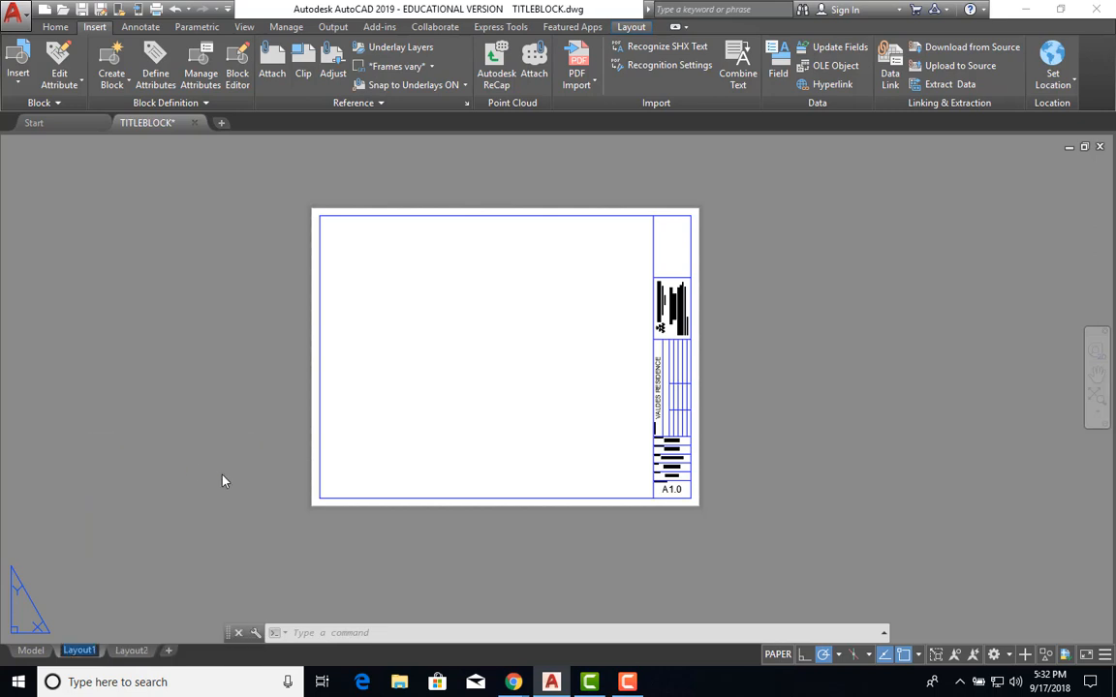
text(A)
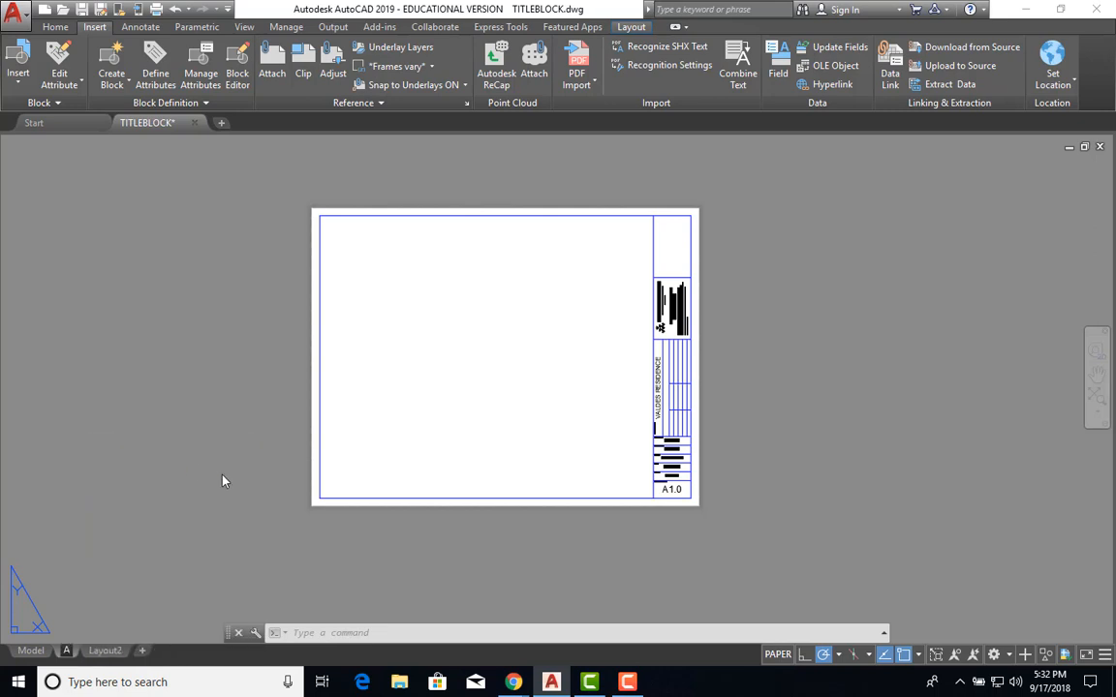
text(-SIZ)
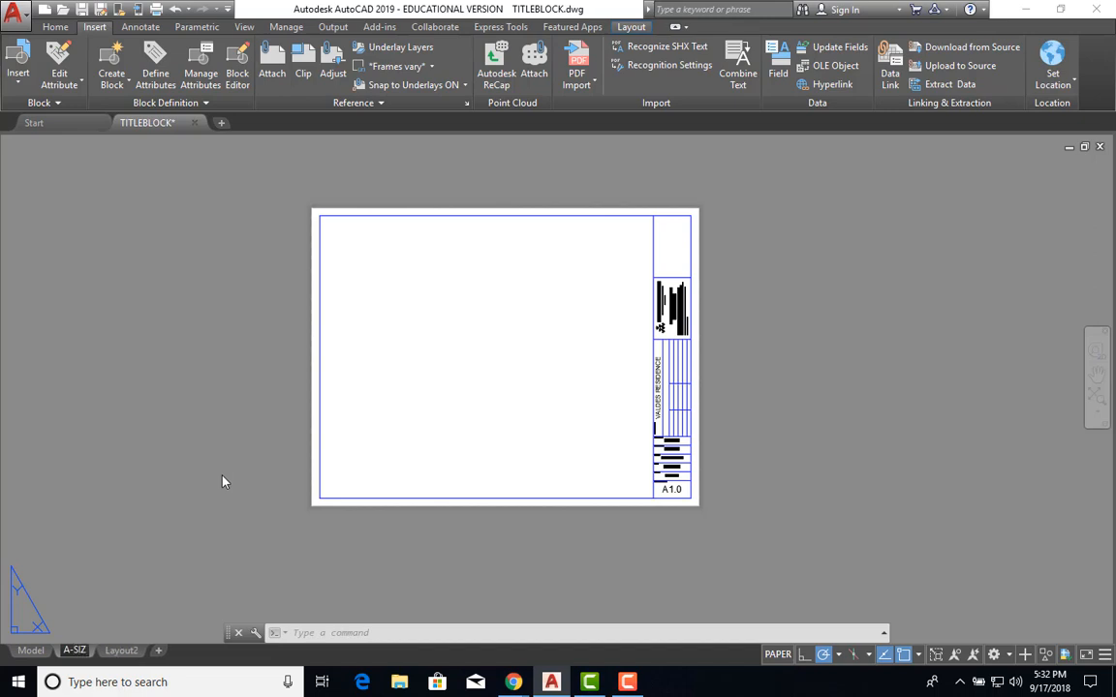
text(E)
key(Return)
click(204, 465)
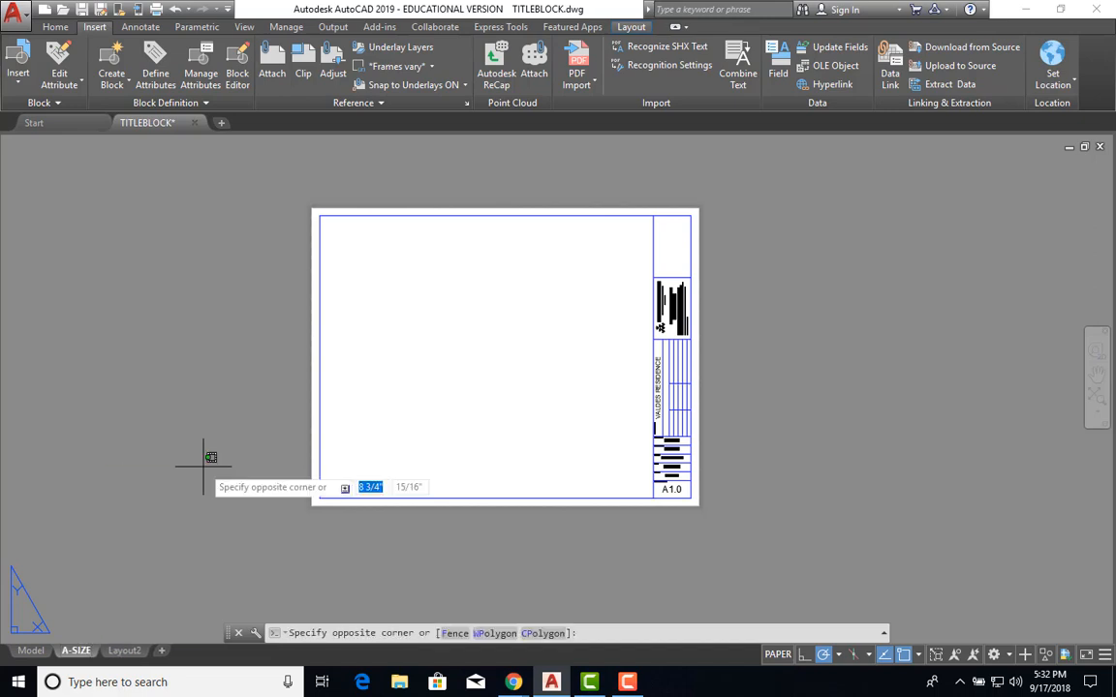
key(Escape)
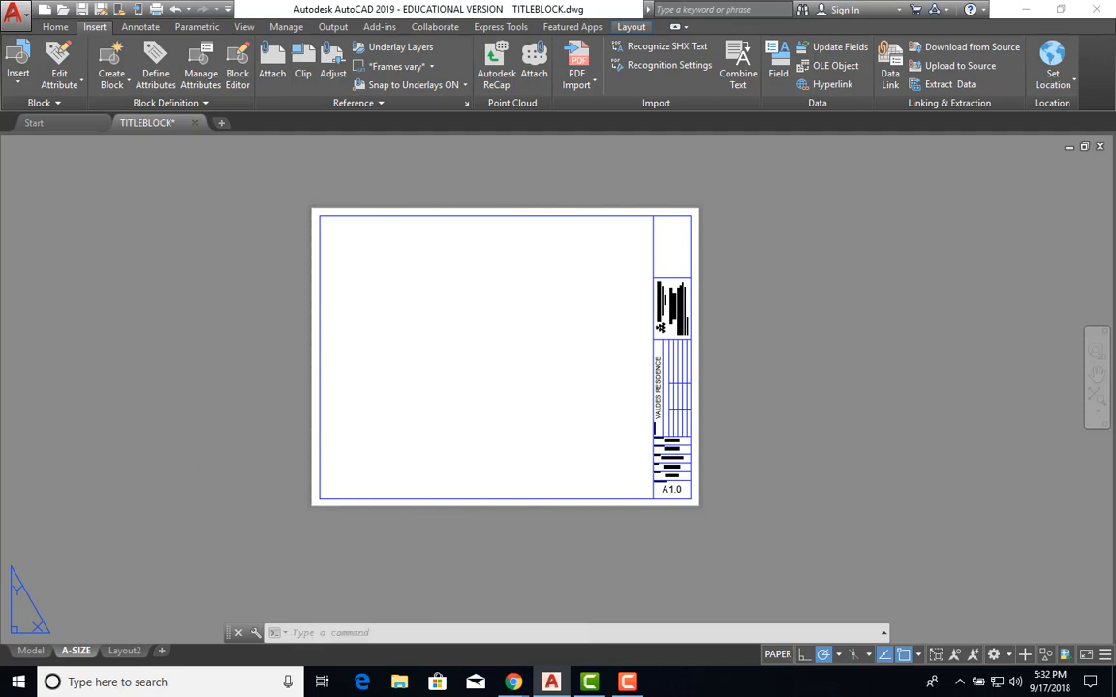